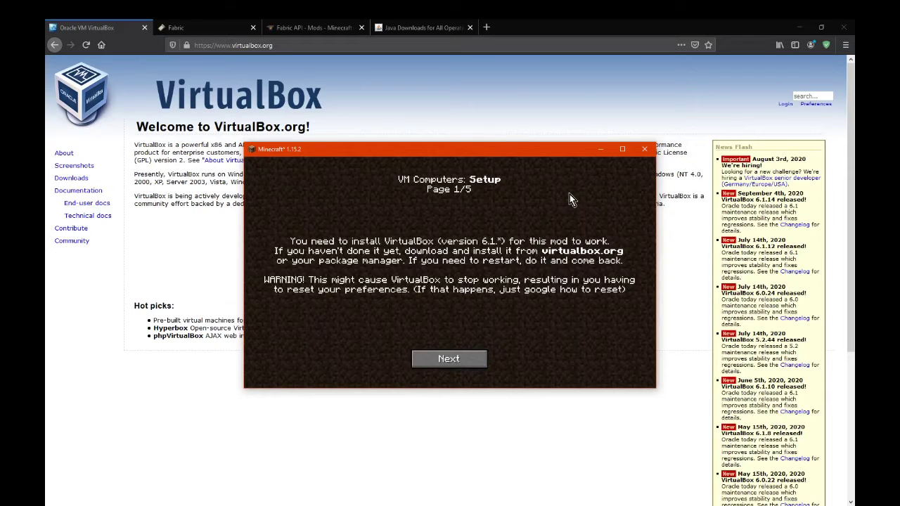
- Open the VirtualBox downloads page from the VirtualBox site and examine the 6.1.14 platform packages
left_click(499, 107)
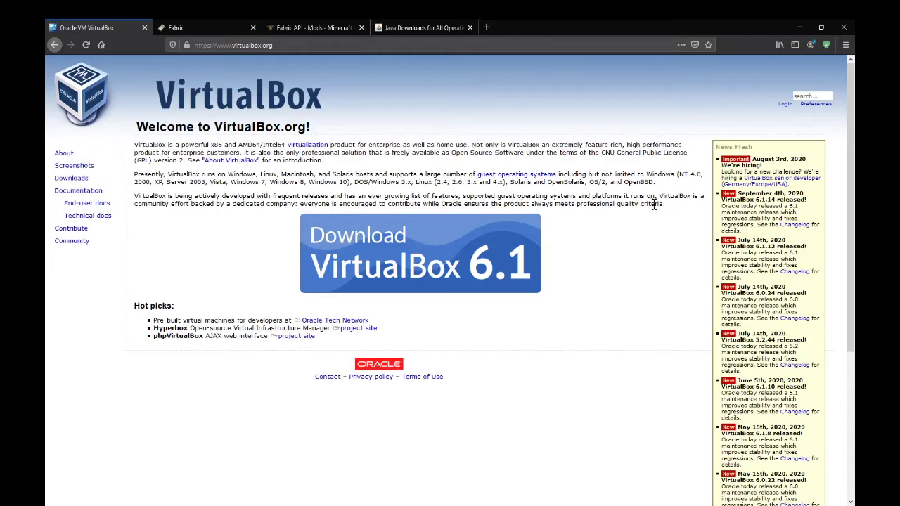
left_click(605, 275)
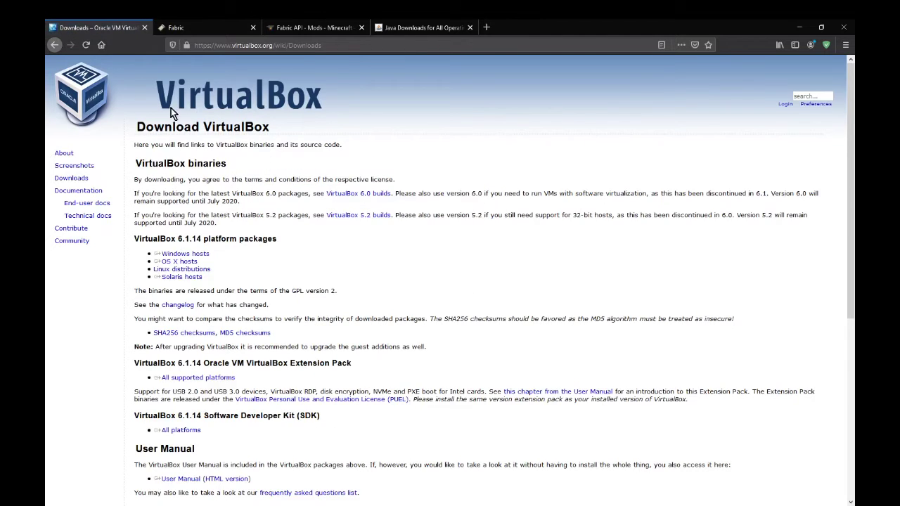
left_click(55, 47)
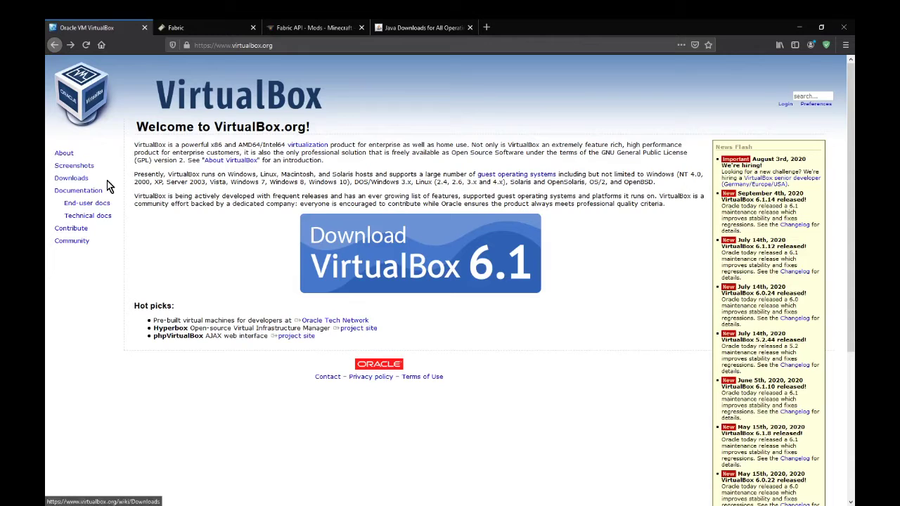
left_click(82, 179)
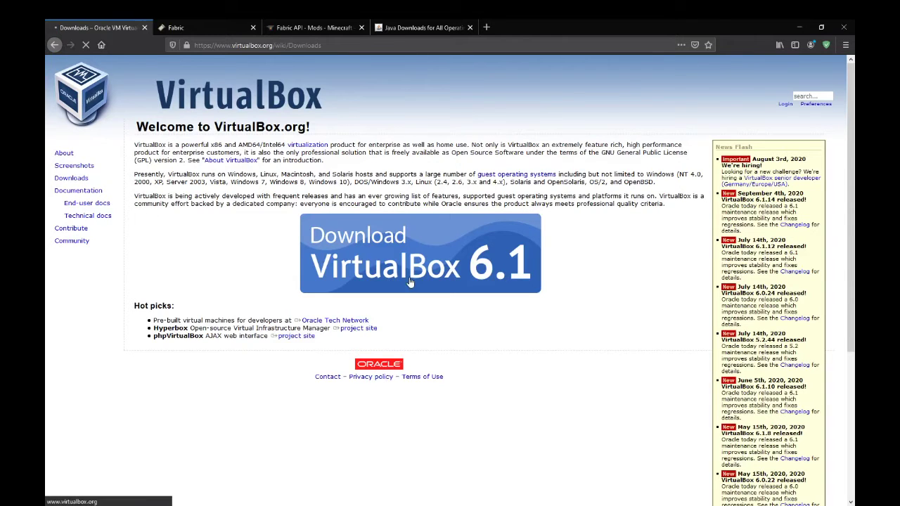
scroll(547, 286, "down", 1)
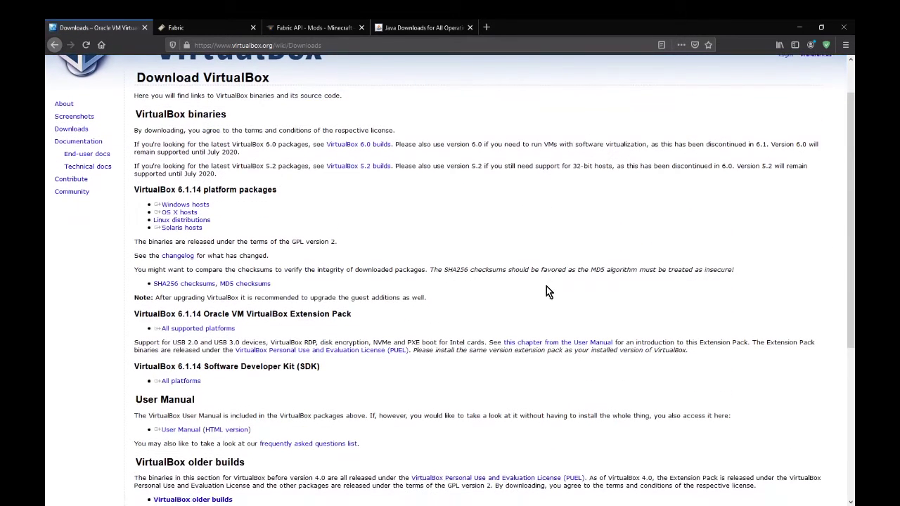
scroll(543, 285, "up", 1)
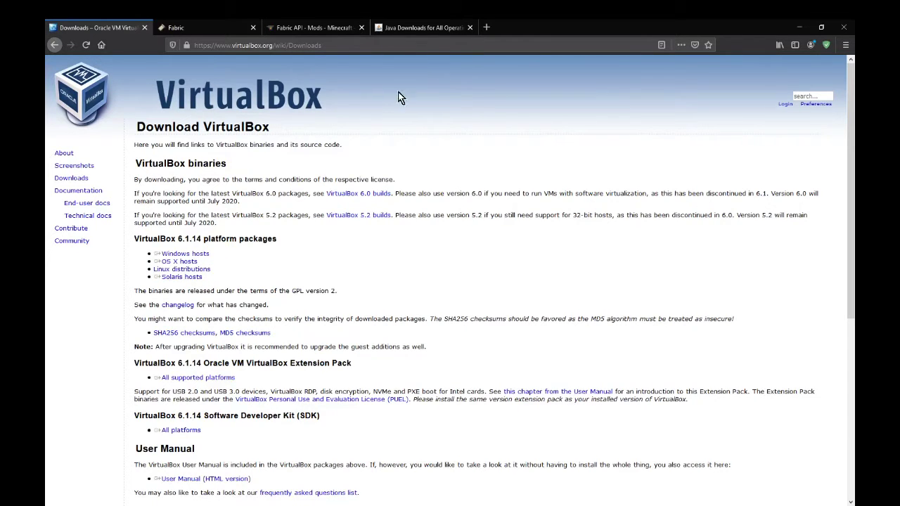
- Examine the Java downloads page for the Windows, Mac OS X, Linux and Solaris installers
left_click(395, 30)
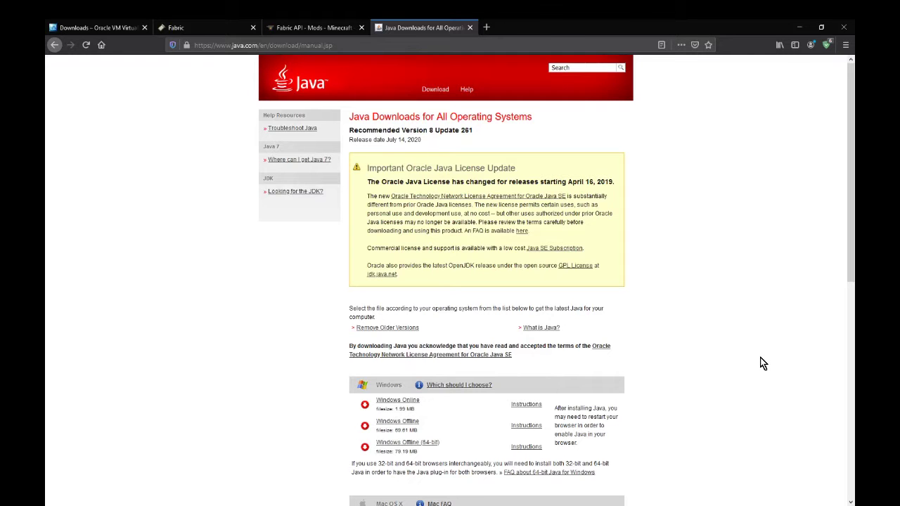
scroll(762, 364, "down", 3)
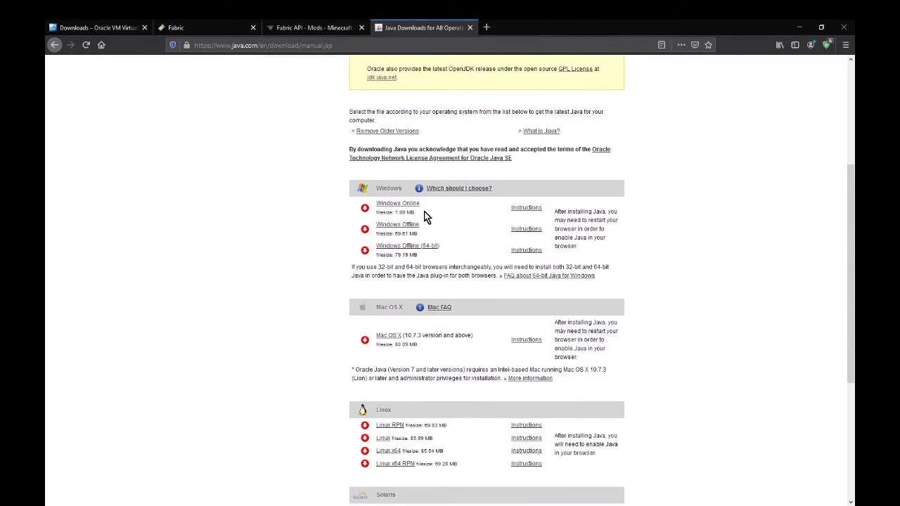
scroll(478, 227, "down", 1)
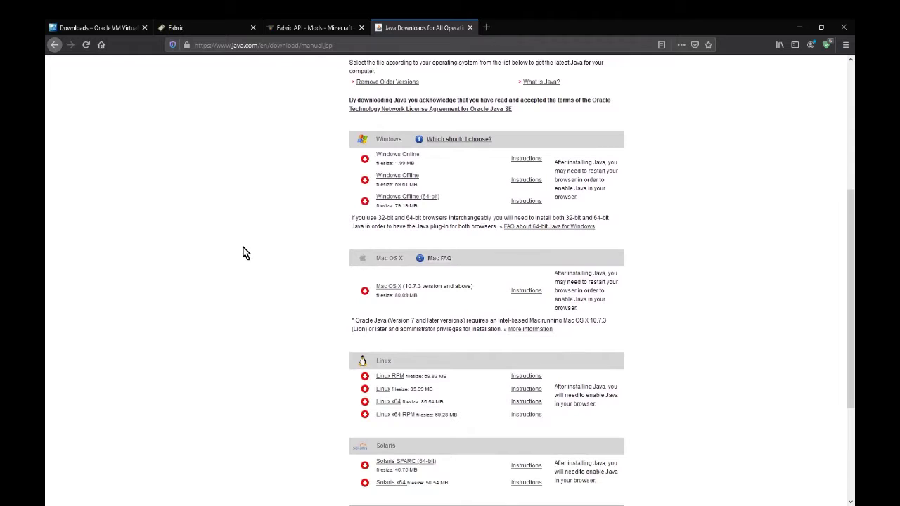
scroll(249, 254, "down", 2)
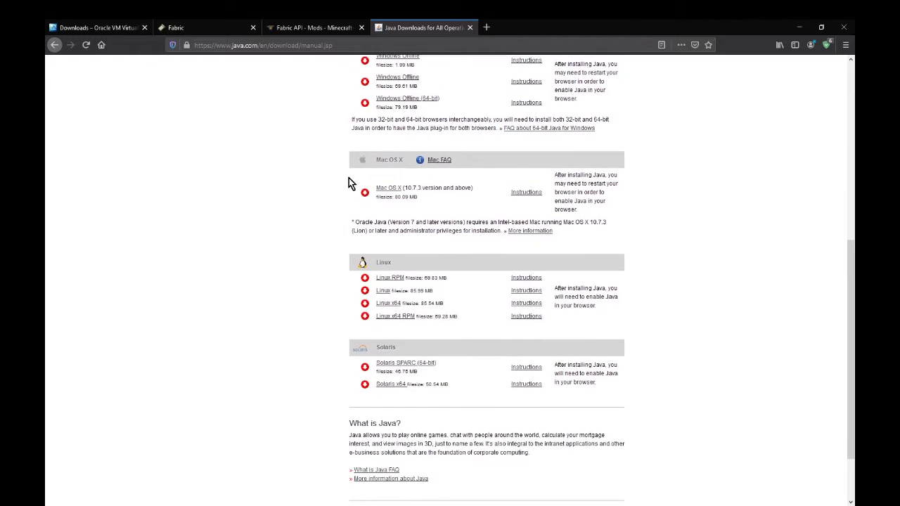
scroll(236, 329, "up", 6)
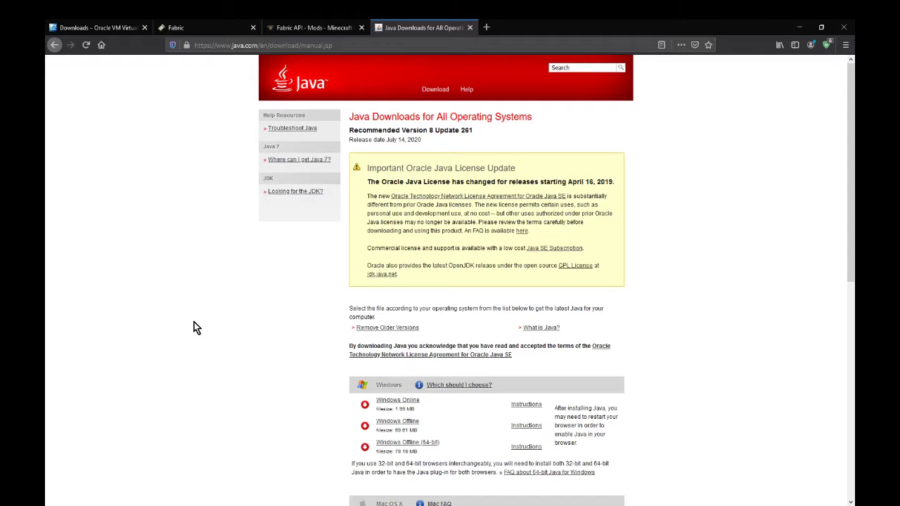
- Revisit the VirtualBox downloads and Fabric installer pages, and switch to MultiMC
left_click(88, 27)
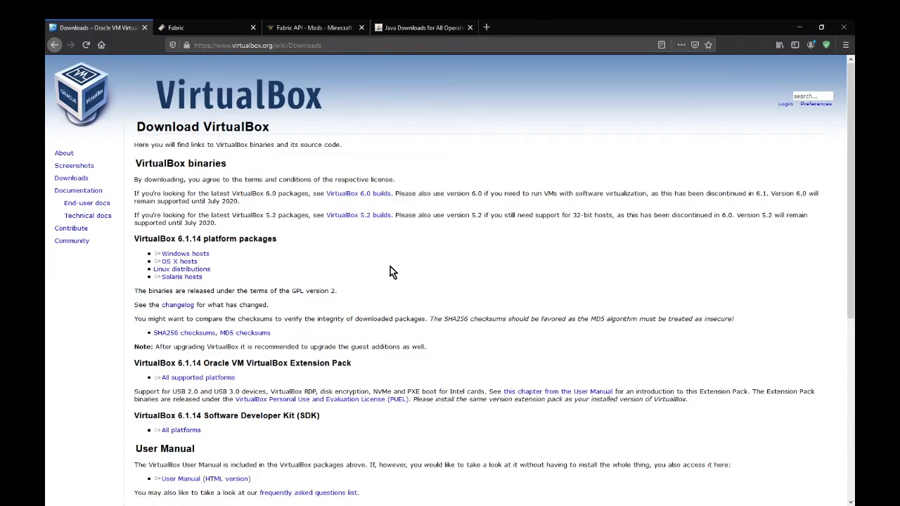
left_click(187, 27)
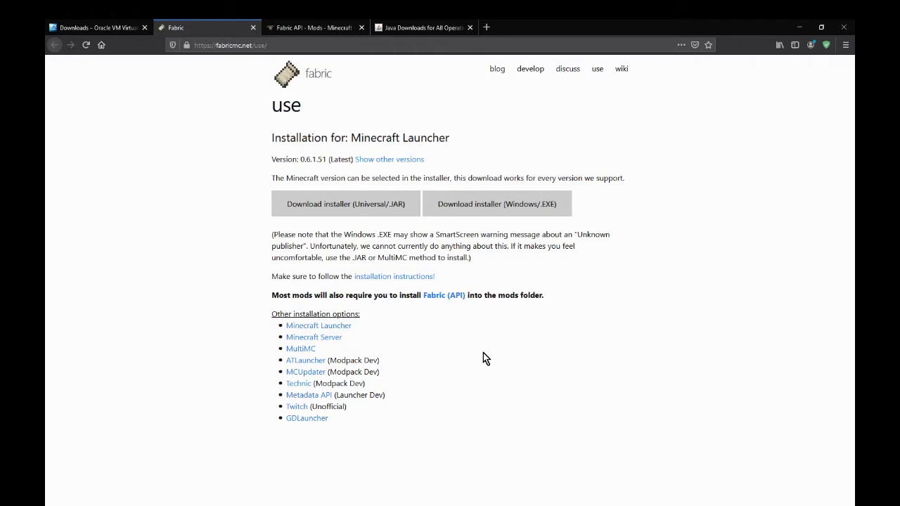
left_click(356, 503)
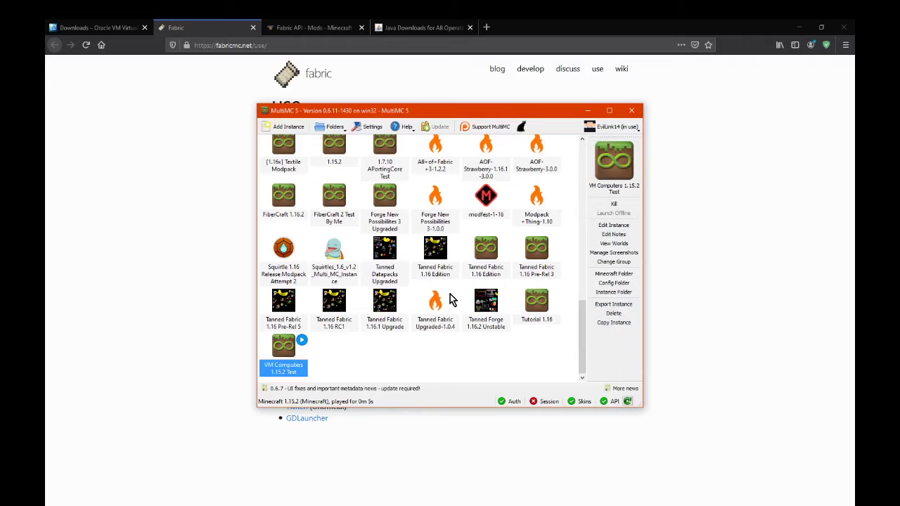
right_click(345, 357)
left_click(390, 377)
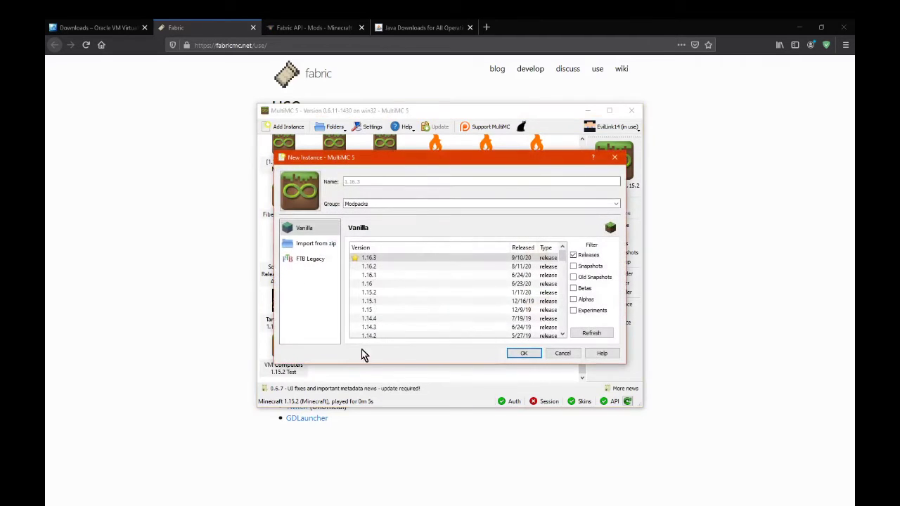
left_click(382, 292)
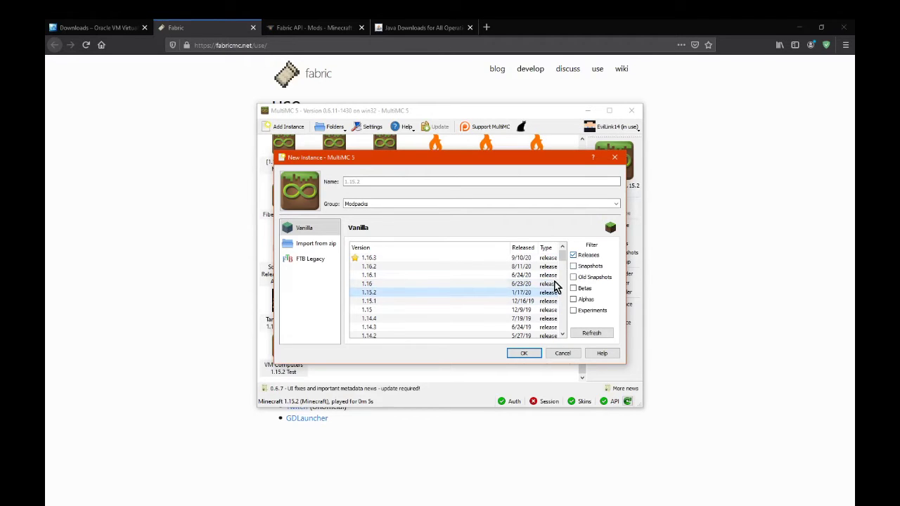
left_click(560, 353)
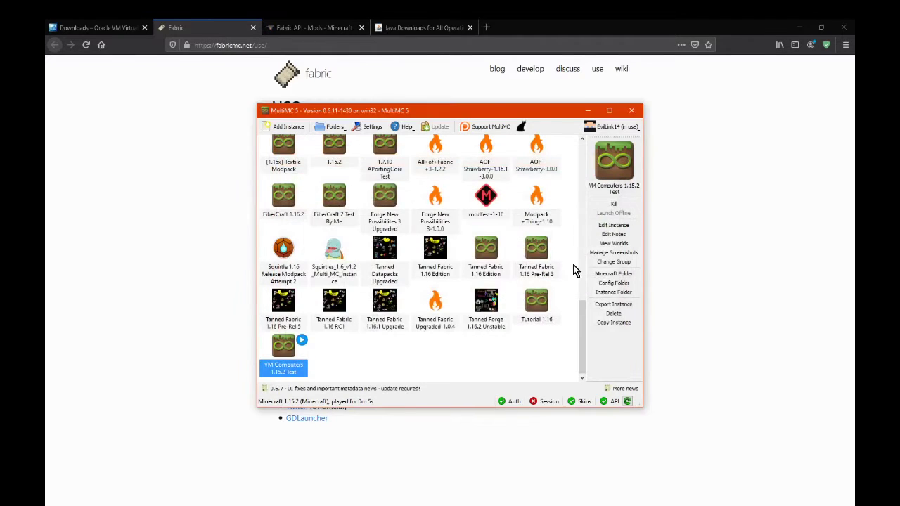
- Inspect the Fabric Loader entry among the version components of the VM Computers 1.15.2 Test instance, and close the instance window
left_click(615, 226)
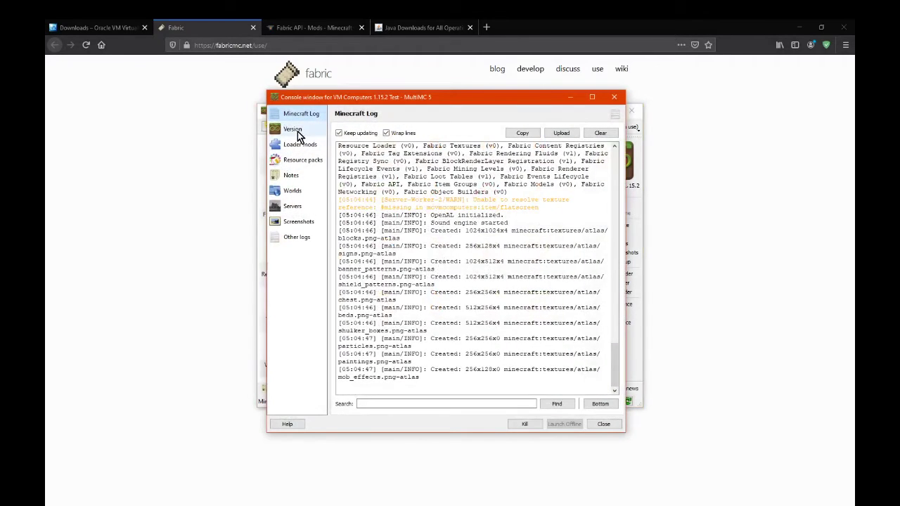
left_click(293, 129)
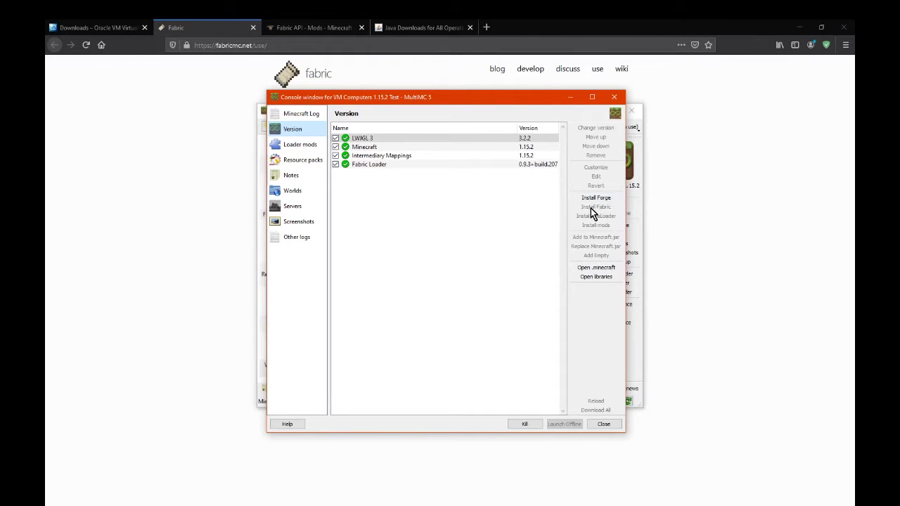
left_click(527, 165)
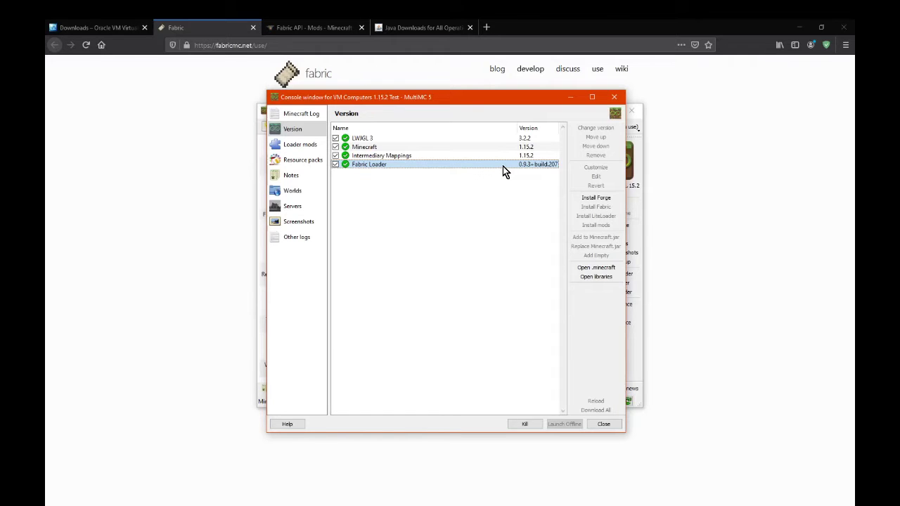
left_click(614, 96)
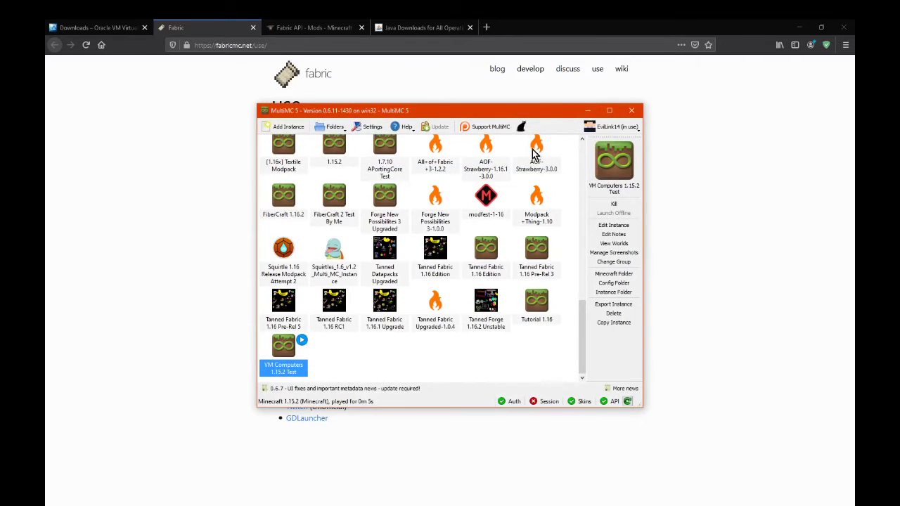
- Minimize MultiMC and view the Fabric API mod page on CurseForge in the browser
left_click(586, 111)
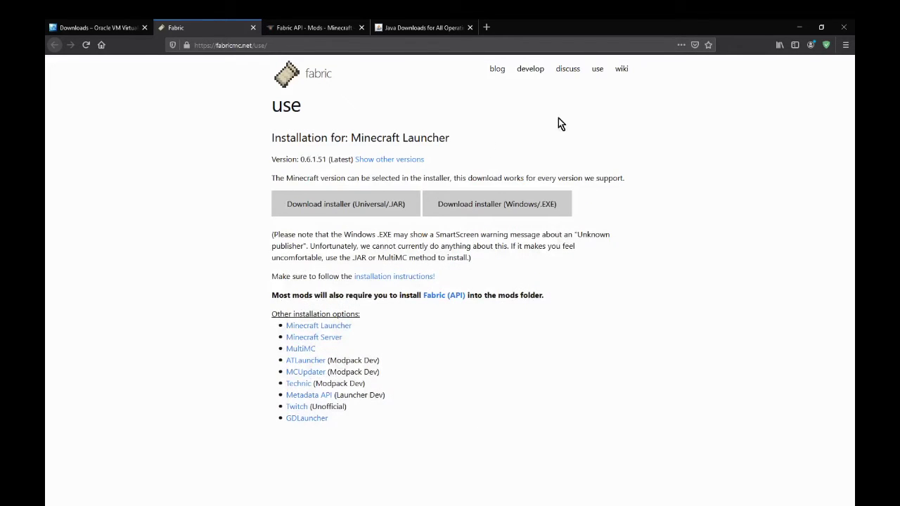
left_click(313, 27)
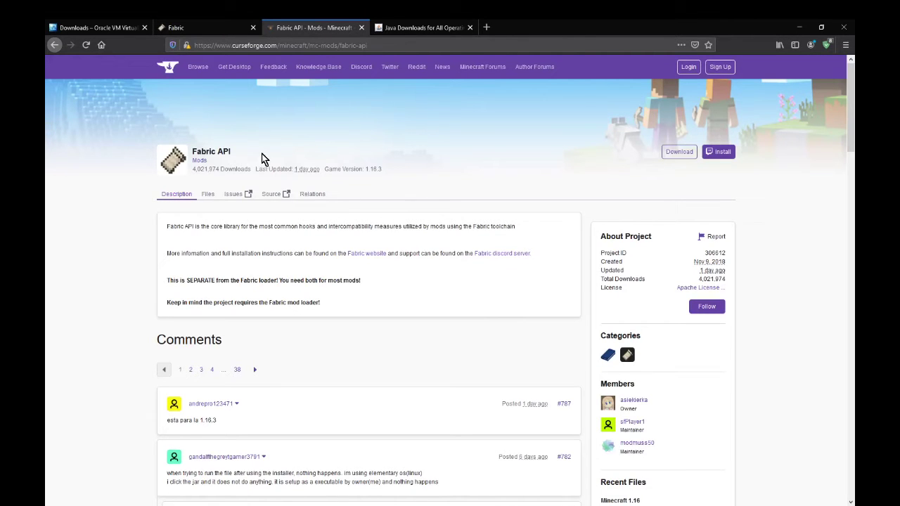
left_click_drag(232, 152, 194, 150)
left_click(222, 149)
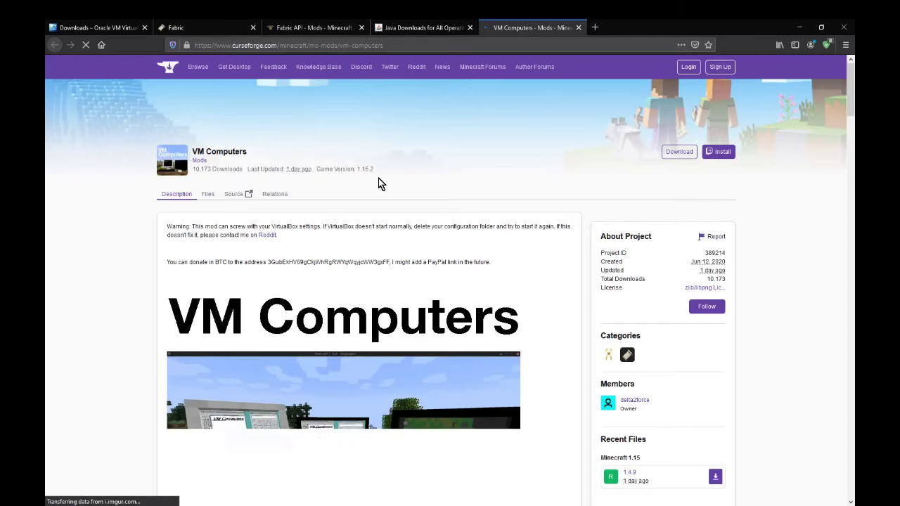
- Examine the VM Computers mod page on CurseForge, including its recent files for Minecraft 1.15
scroll(739, 312, "down", 1)
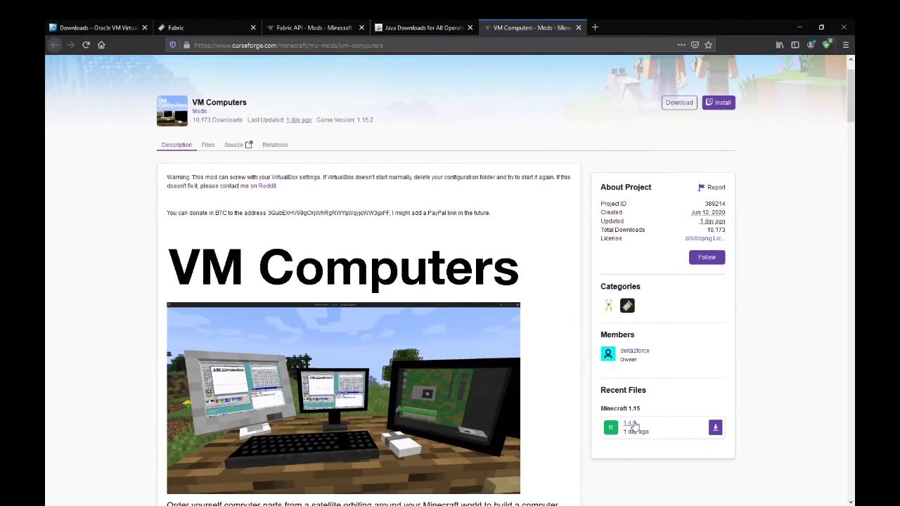
scroll(774, 402, "up", 1)
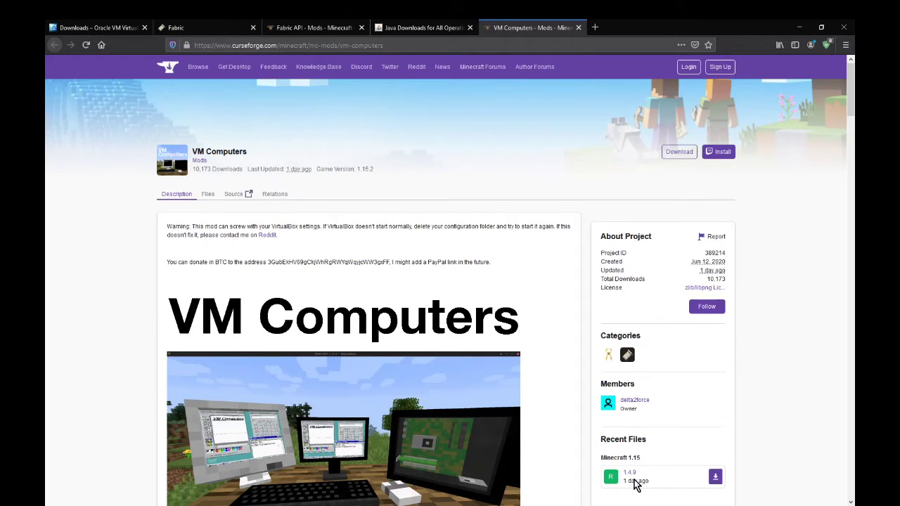
scroll(782, 417, "down", 1)
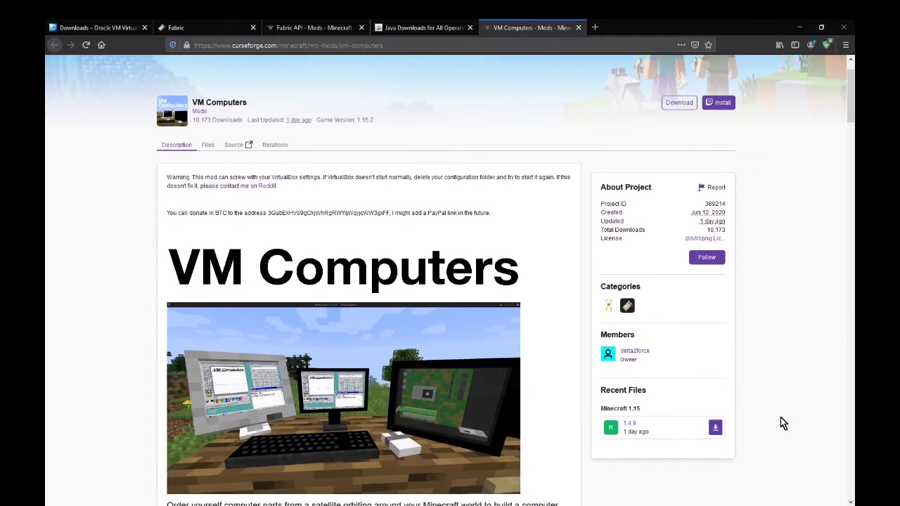
scroll(781, 422, "up", 1)
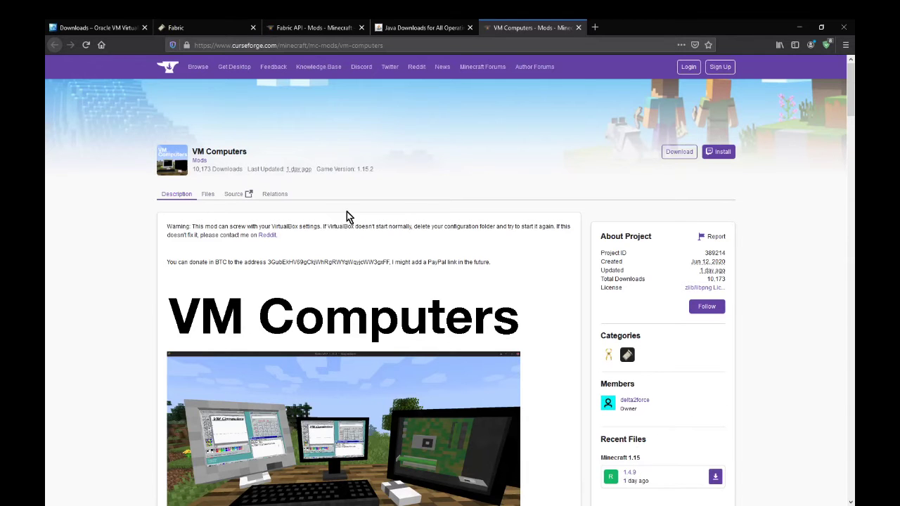
- Open the VM Computers source repository on GitHub in a new tab and examine the mod's releases and their assets
right_click(231, 197)
left_click(274, 202)
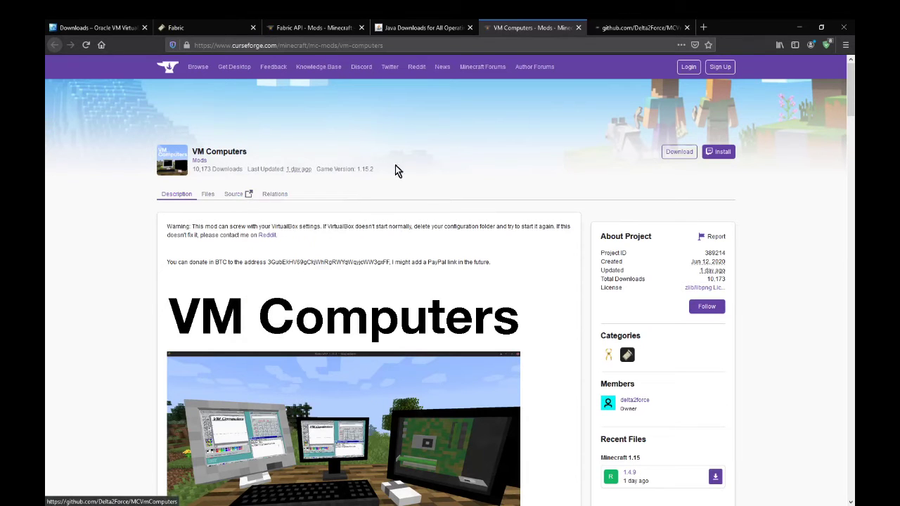
left_click(619, 27)
scroll(729, 276, "down", 4)
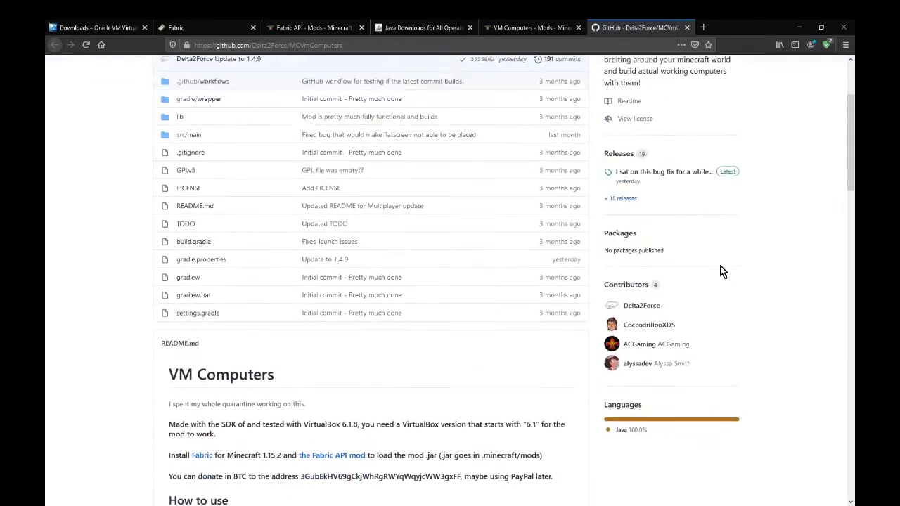
scroll(717, 267, "up", 2)
left_click(622, 238)
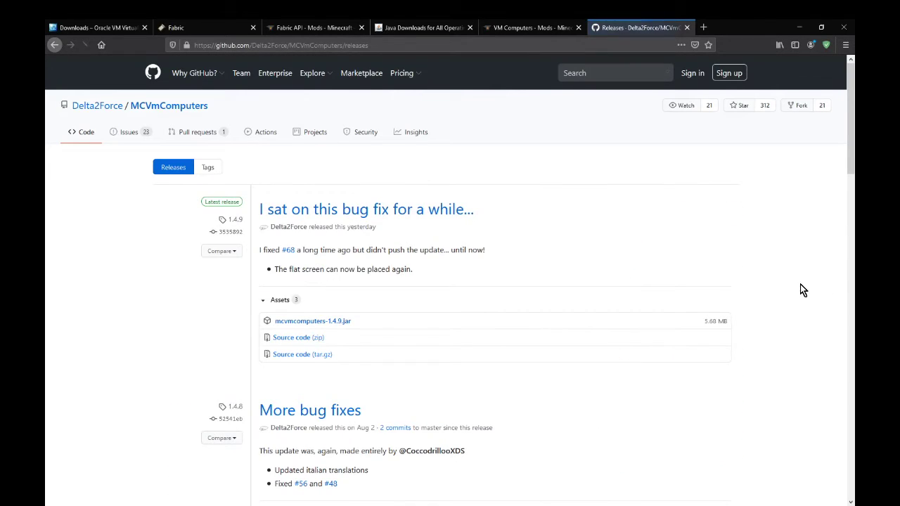
scroll(504, 243, "down", 3)
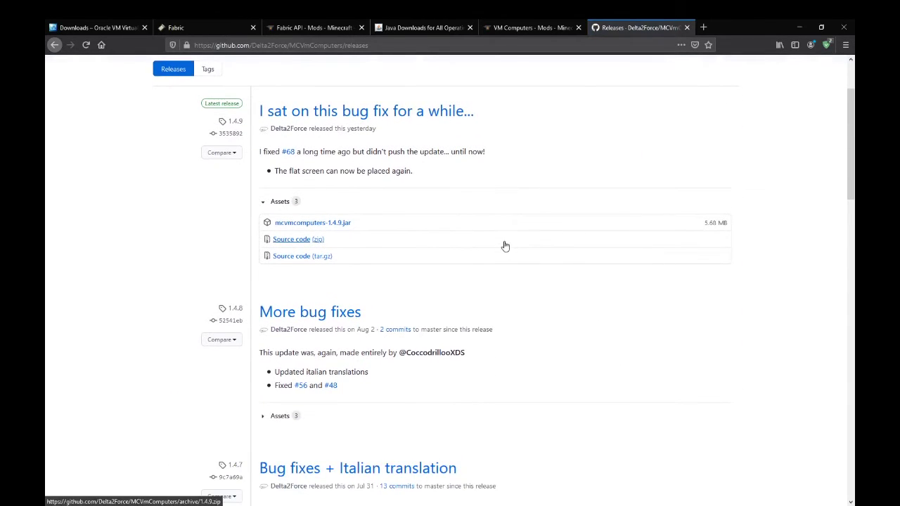
scroll(380, 296, "up", 3)
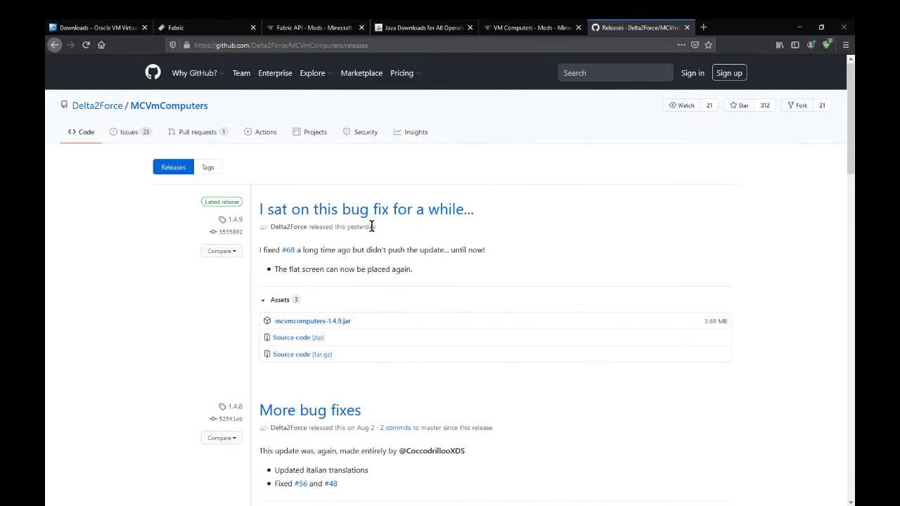
- Return to the VM Computers page on CurseForge and view its list of downloadable files
left_click(531, 27)
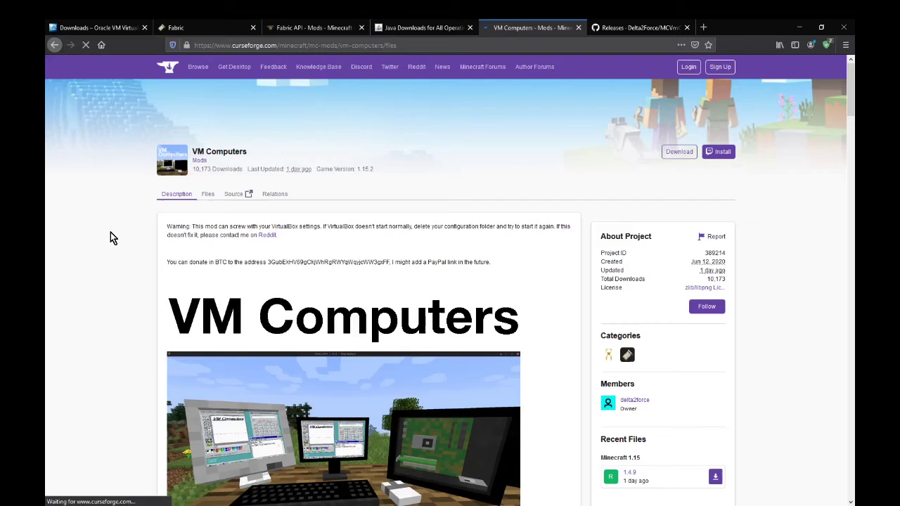
scroll(110, 236, "down", 1)
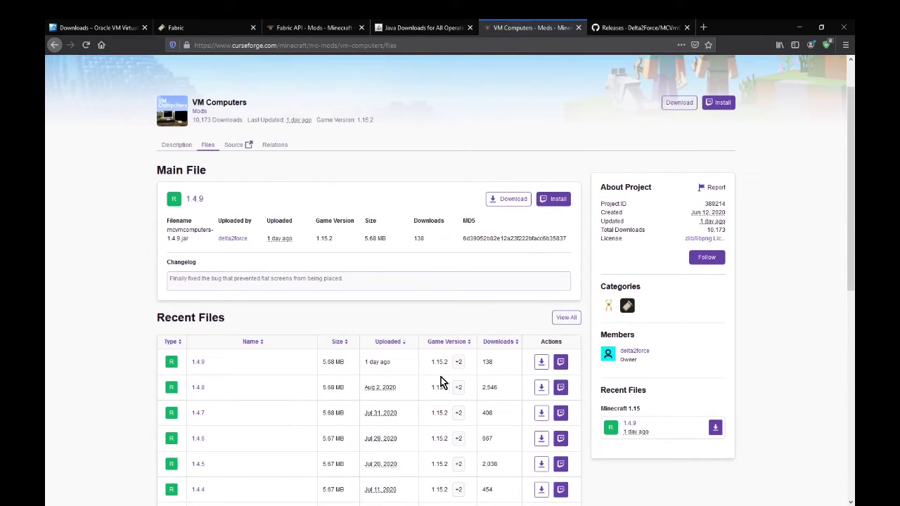
- Minimize MultiMC, switch to the Minecraft 1.15.2 window and continue past the VirtualBox notice on setup page 1
scroll(409, 368, "up", 1)
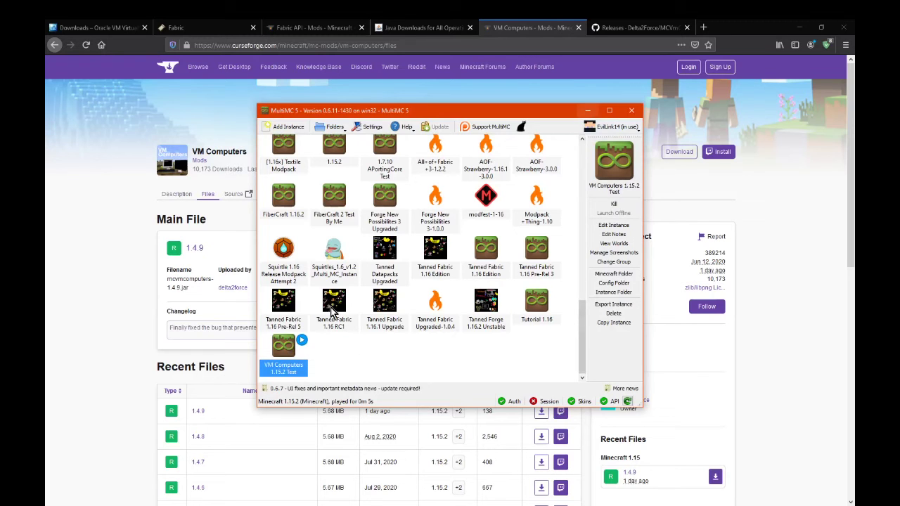
left_click(588, 110)
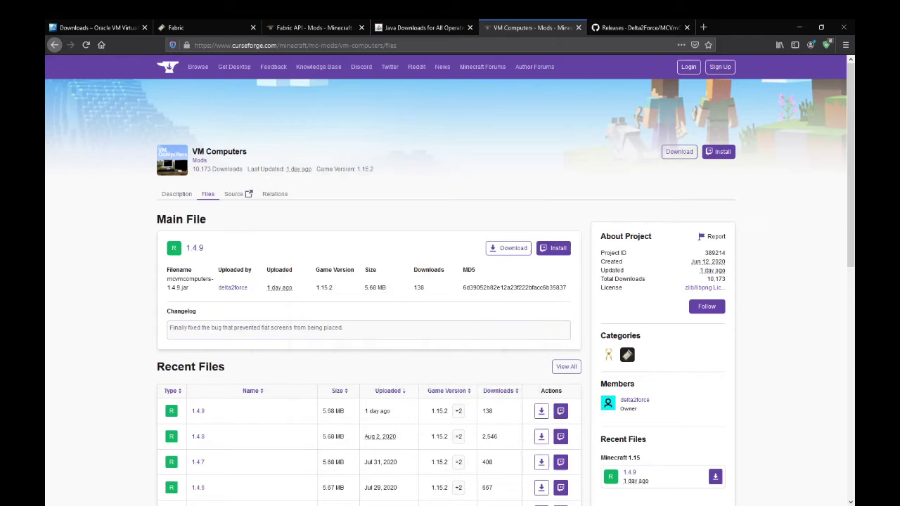
left_click(388, 468)
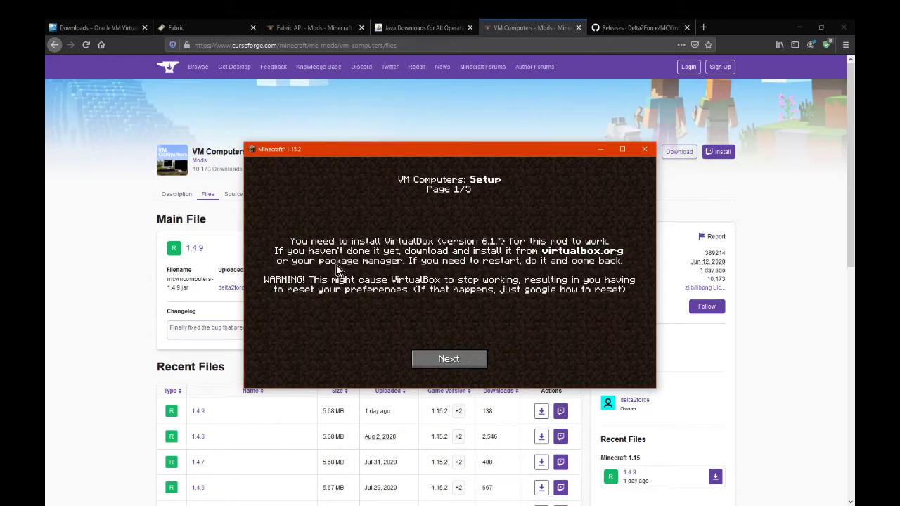
left_click(456, 361)
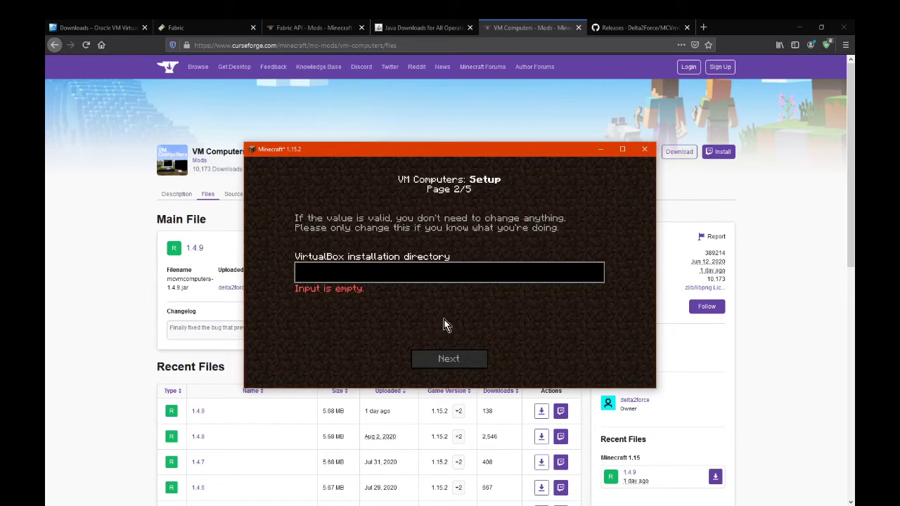
- Set the VirtualBox installation directory to C:\Program Files\Oracle\VirtualBox, copied from VirtualBox Location.txt, and continue to setup page 3
left_click(387, 274)
mouse_move(410, 505)
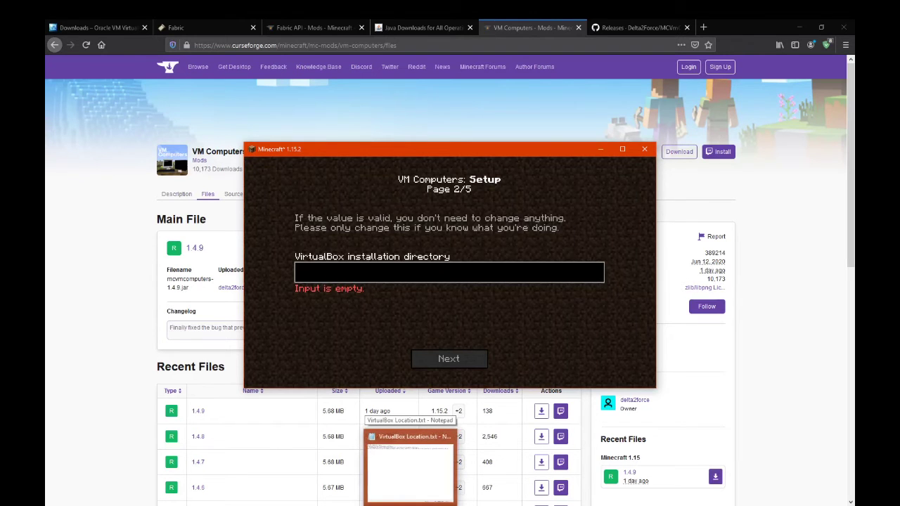
left_click(410, 467)
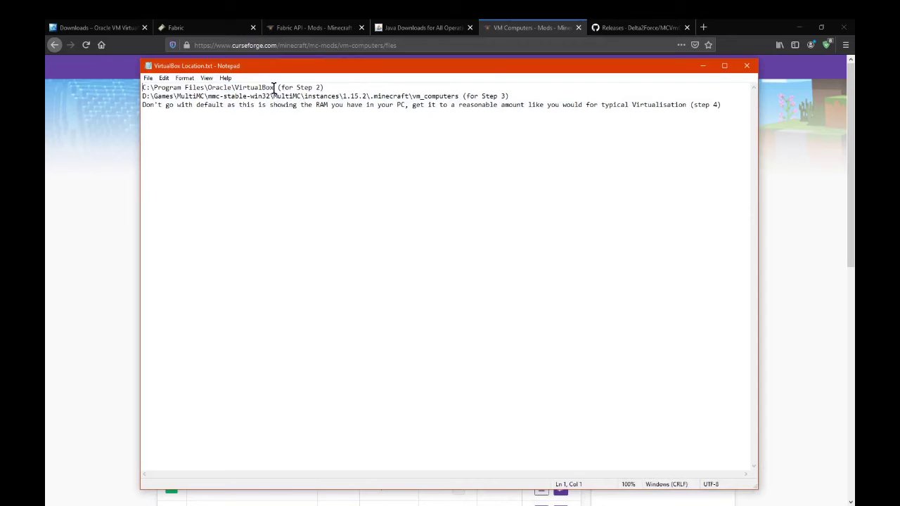
left_click_drag(273, 87, 88, 76)
key("ctrl+c")
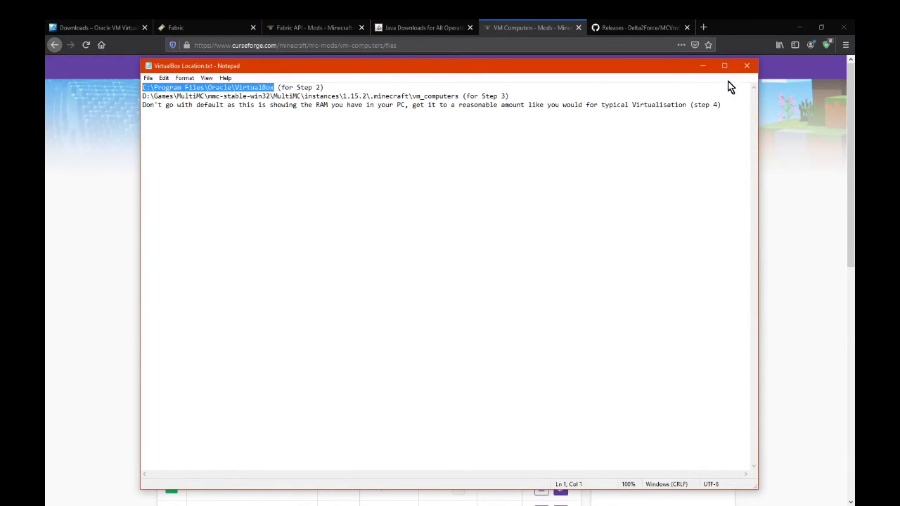
left_click(702, 65)
left_click(431, 280)
key("ctrl+v")
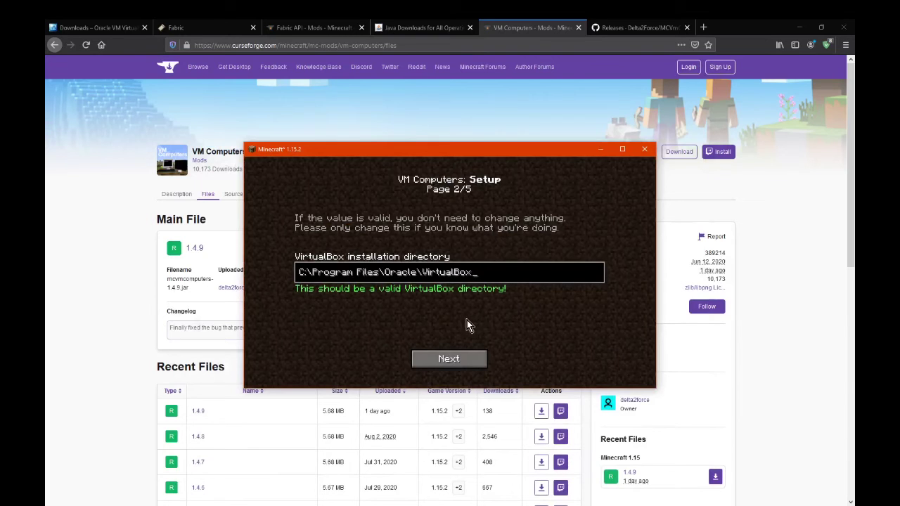
left_click(464, 359)
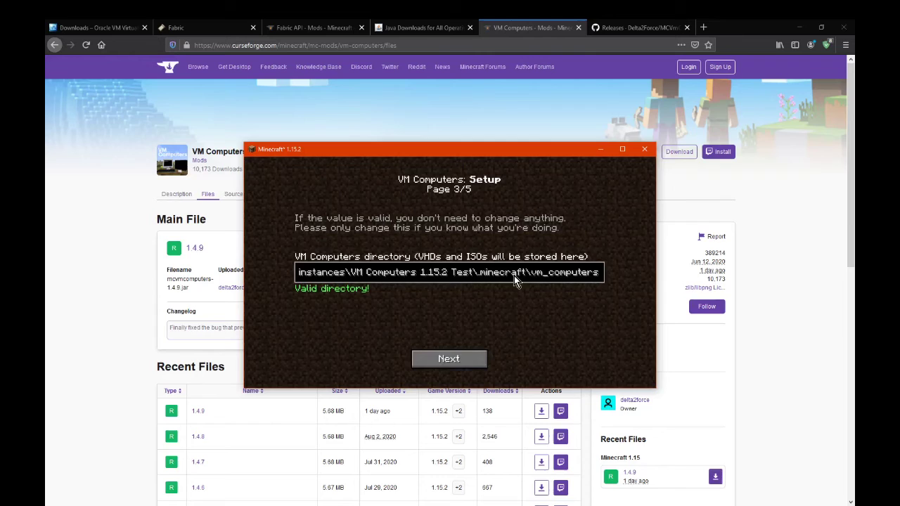
- Examine the example vm_computers folder path for step 3 in VirtualBox Location.txt, then minimize the notes
key("alt+Tab")
left_click(272, 96)
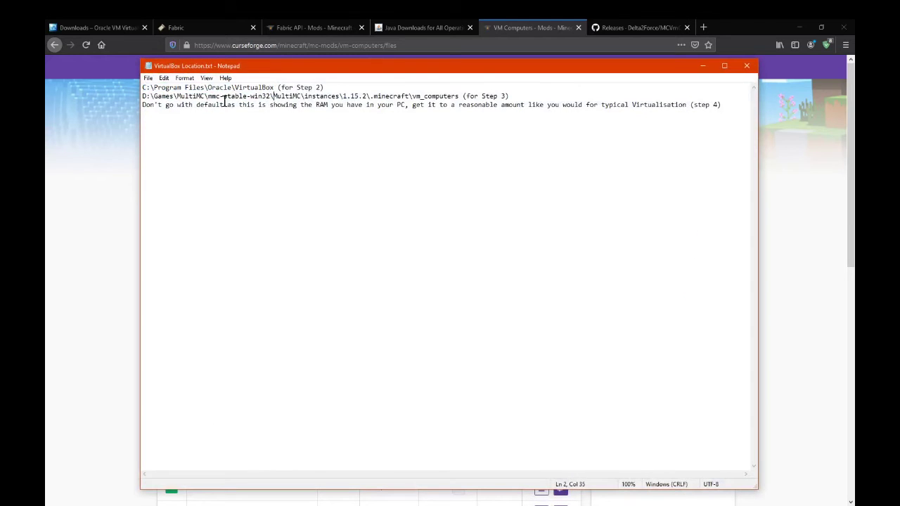
left_click_drag(459, 96, 132, 95)
left_click(449, 102)
left_click(702, 66)
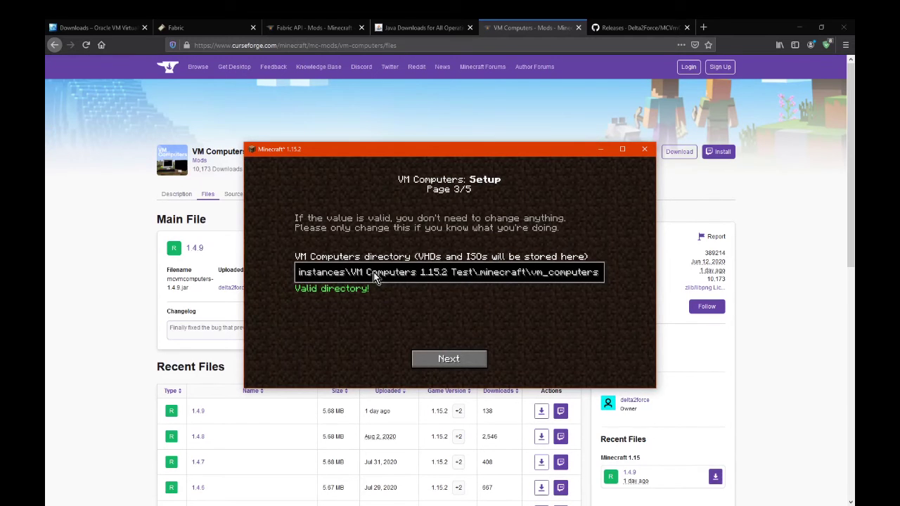
- Look through the MultiMC instance list to compare the instance name with the VM Computers directory, then return to the setup
left_click(288, 502)
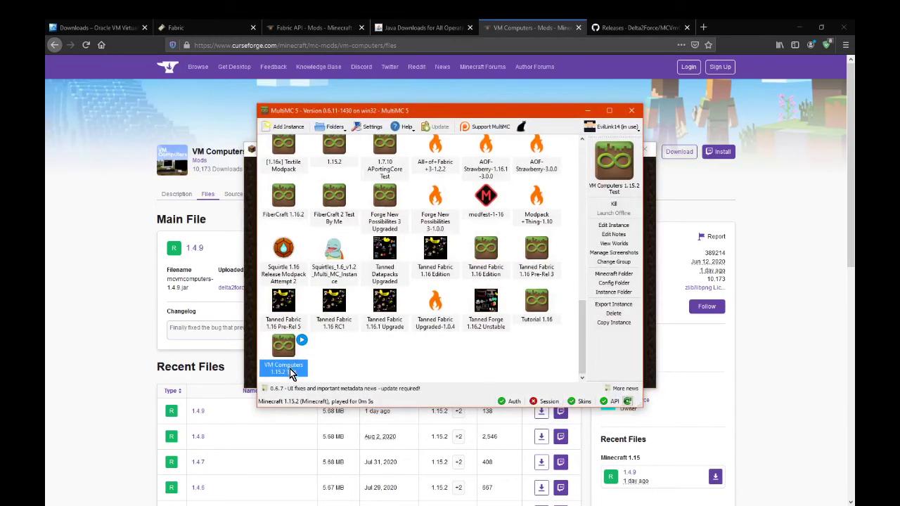
scroll(528, 336, "up", 5)
scroll(529, 336, "up", 6)
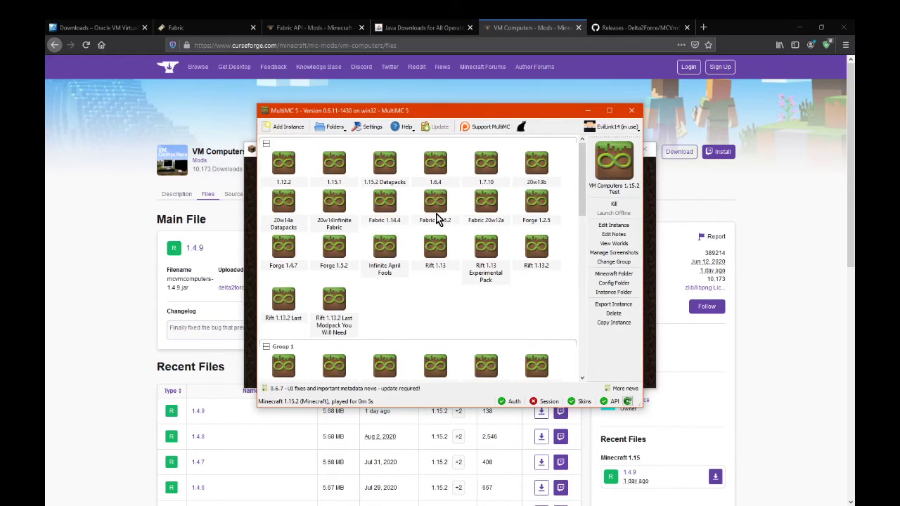
scroll(457, 281, "down", 11)
left_click(589, 112)
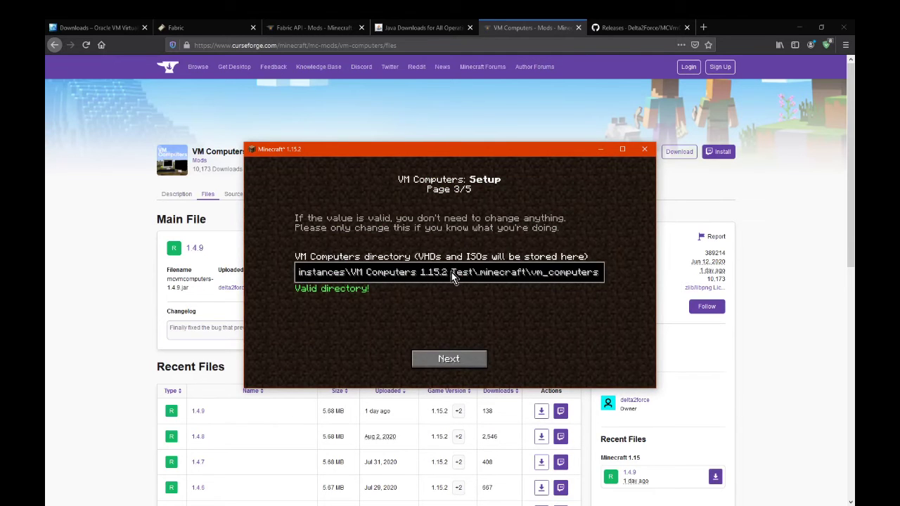
left_click(358, 502)
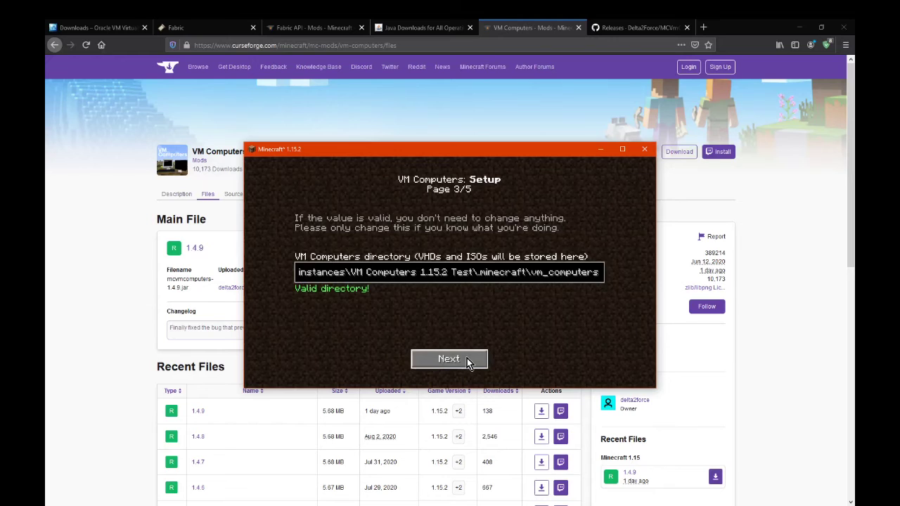
- Accept the prefilled VM Computers directory and the L Control, R Control, Backspace unfocus combination, continuing to setup page 5
left_click(308, 272)
key("Left")
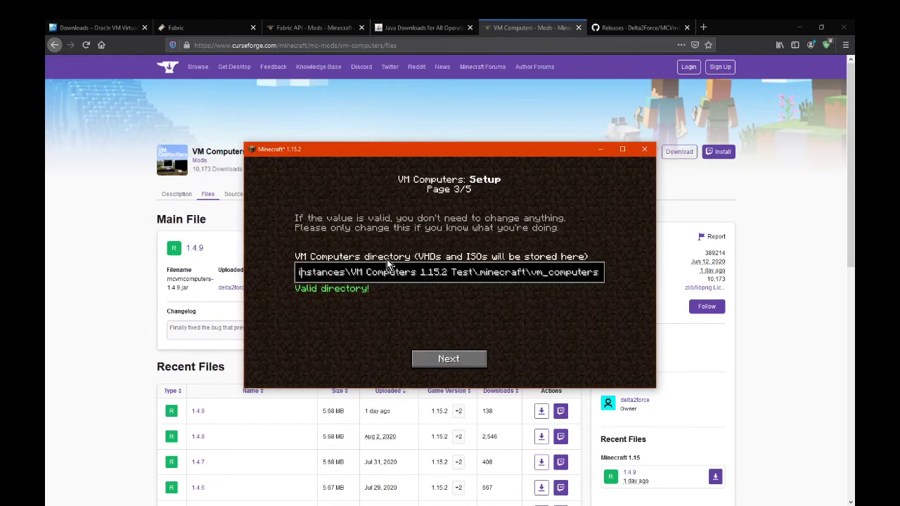
key("Left")
left_click(414, 272)
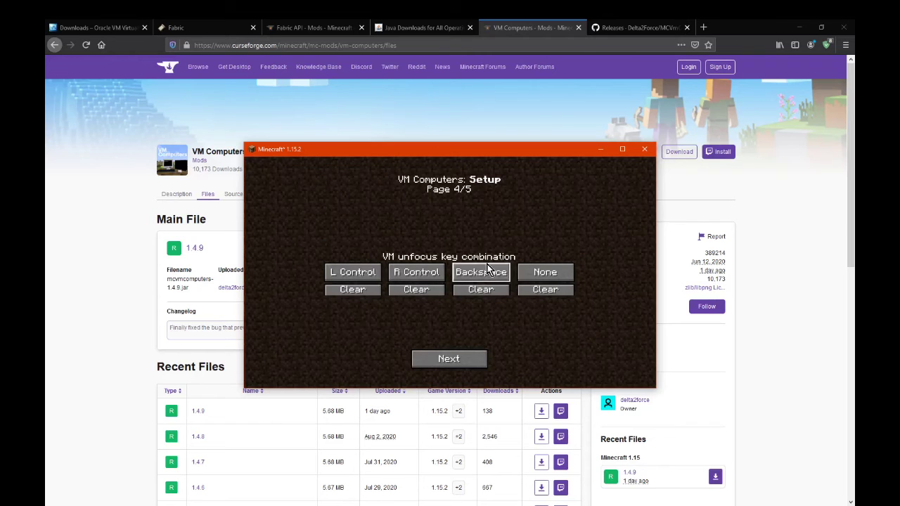
left_click(472, 361)
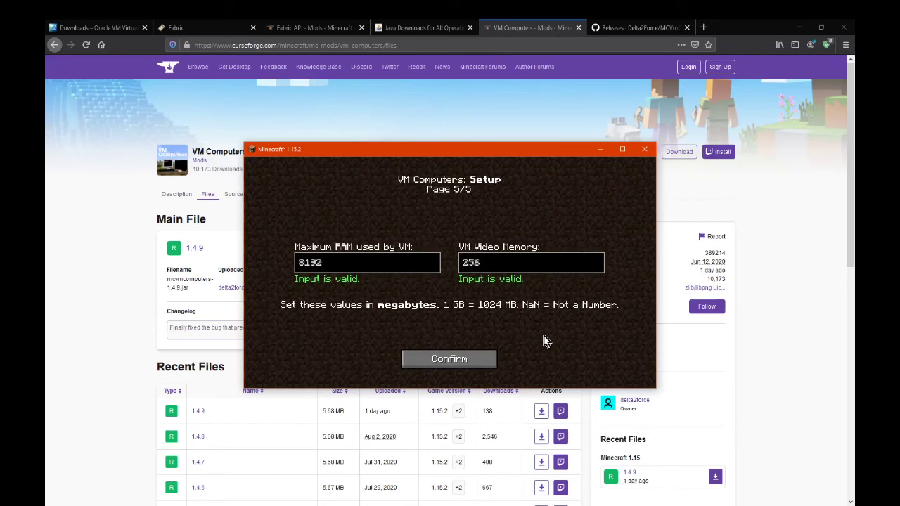
- Set the maximum RAM used by the VM to 4096 MB
left_click(349, 271)
key("BackSpace")
key("BackSpace")
key("BackSpace")
key("BackSpace")
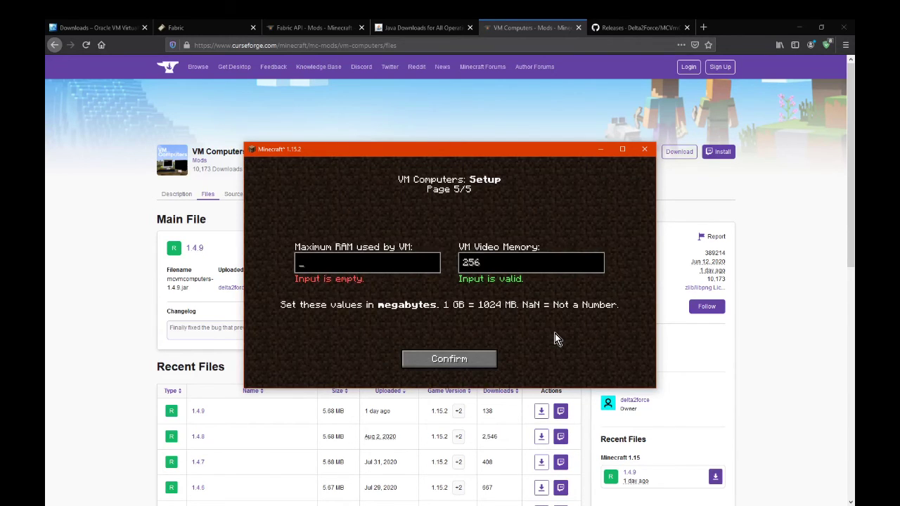
type("4096")
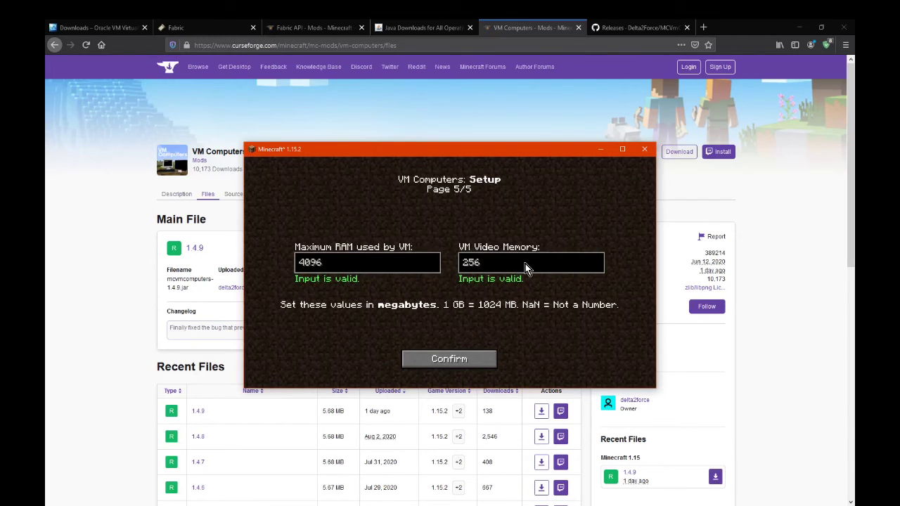
- Re-enter the VM video memory as 256 MB and confirm the VM Computers setup
key("BackSpace")
key("BackSpace")
key("BackSpace")
type("257")
key("BackSpace")
left_click(348, 262)
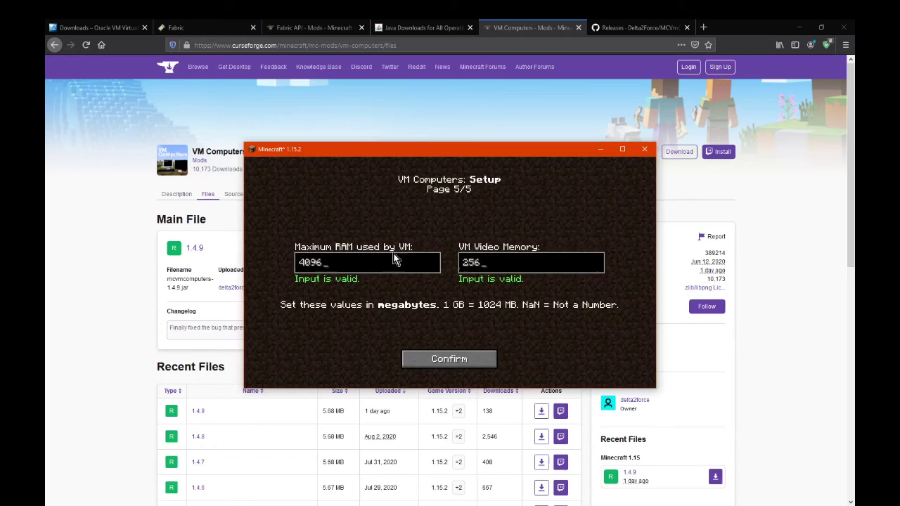
left_click(478, 364)
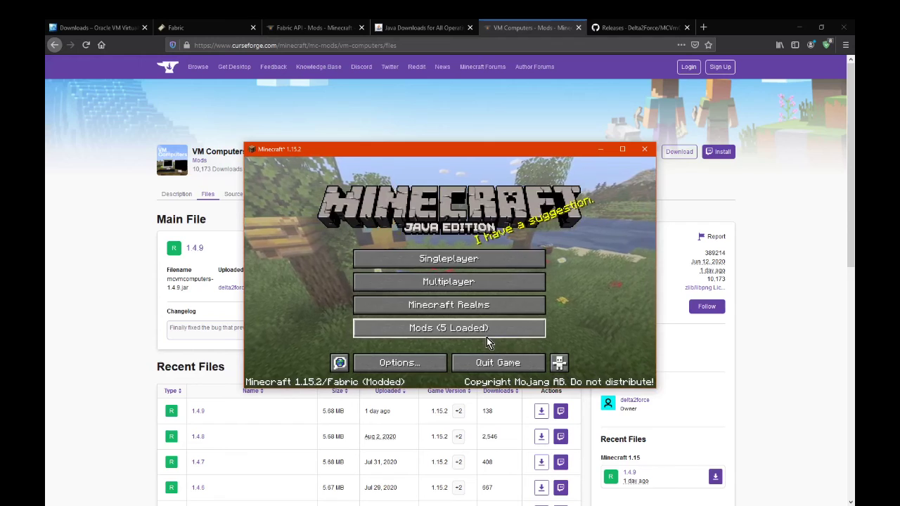
- Maximize the game and turn off the music, weather, hostile creatures, players, ambient, friendly creatures, blocks and jukebox volumes
left_click(621, 149)
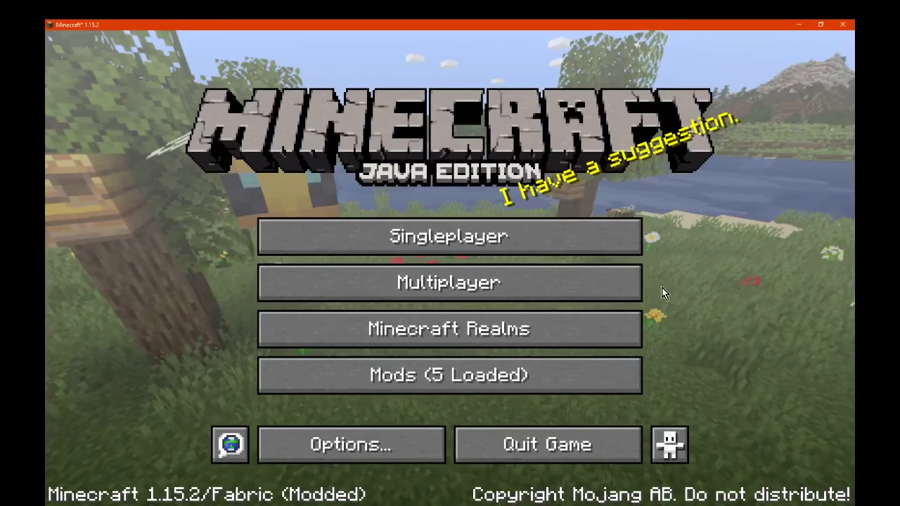
left_click(362, 458)
left_click(572, 204)
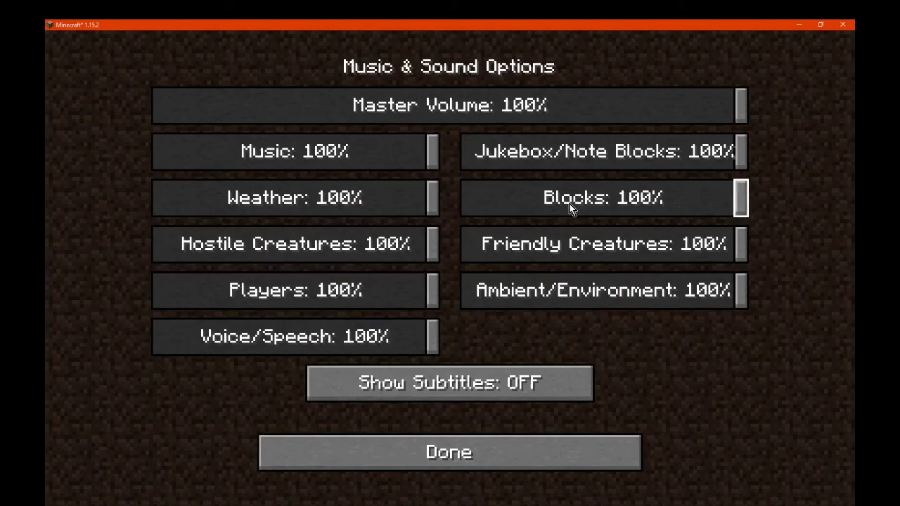
left_click_drag(432, 151, 158, 152)
left_click_drag(294, 198, 156, 200)
left_click_drag(268, 233, 156, 243)
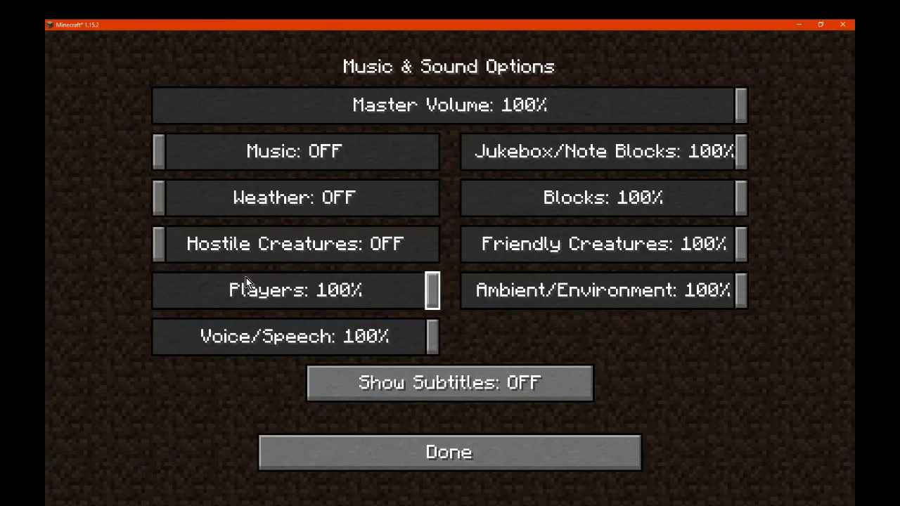
left_click_drag(267, 283, 156, 289)
left_click_drag(554, 288, 465, 289)
left_click_drag(591, 254, 467, 246)
left_click_drag(602, 184, 466, 198)
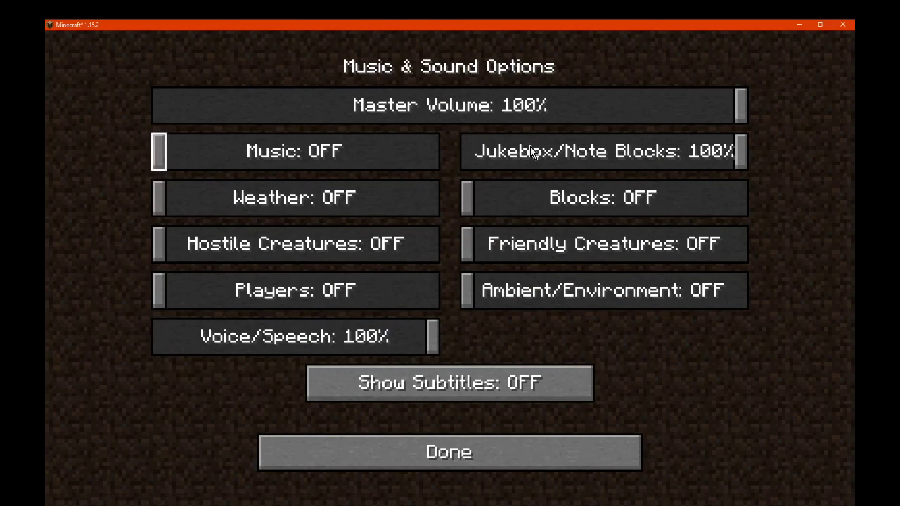
left_click_drag(563, 153, 467, 152)
- Turn the master volume off, switch subtitles on and close the sound options
left_click(214, 105)
left_click_drag(169, 106, 155, 106)
left_click(489, 383)
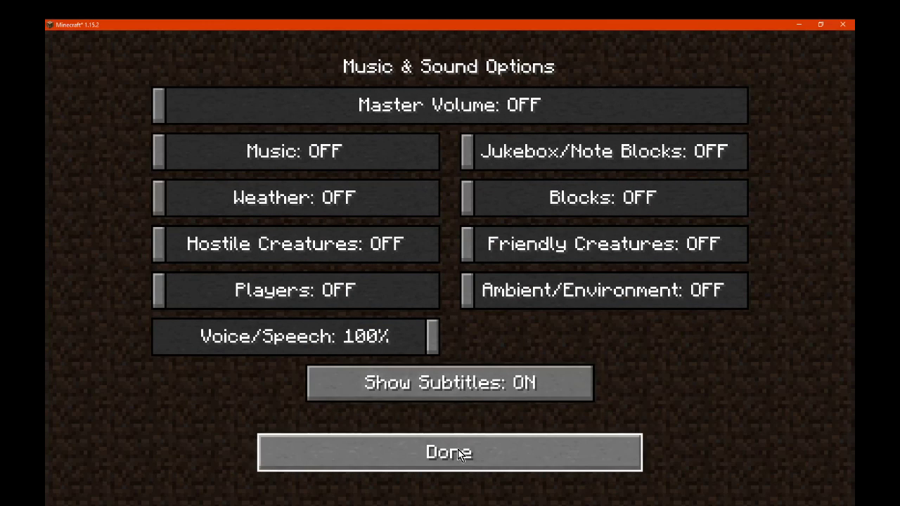
left_click(450, 452)
- In the video settings, choose the Hotbar attack indicator, clouds off, 6-chunk render distance, Fast graphics and smooth lighting off
left_click(589, 105)
left_click(320, 251)
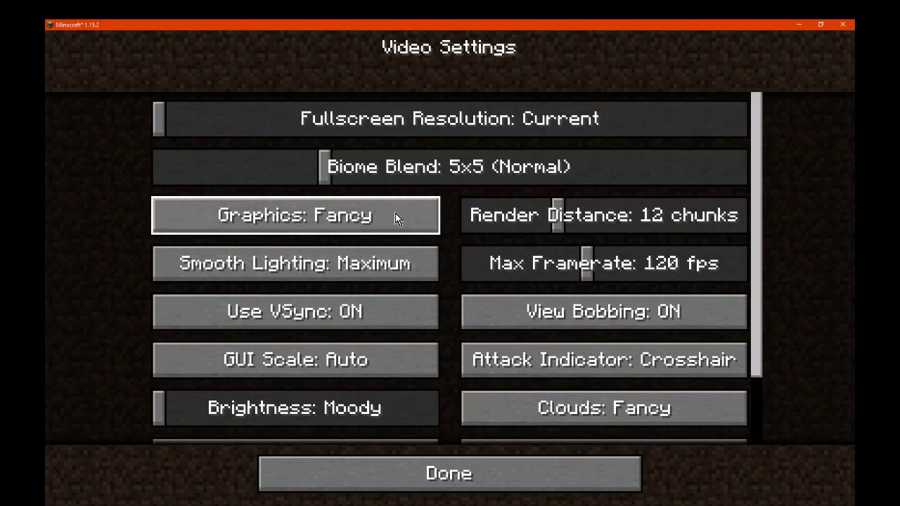
left_click(562, 360)
left_click(563, 408)
left_click_drag(558, 217, 507, 221)
left_click(332, 222)
left_click(345, 266)
- Set GUI scale to 3, brightness to Bright, entity shadows off and particles Decreased, then return to the title screen
left_click(352, 369)
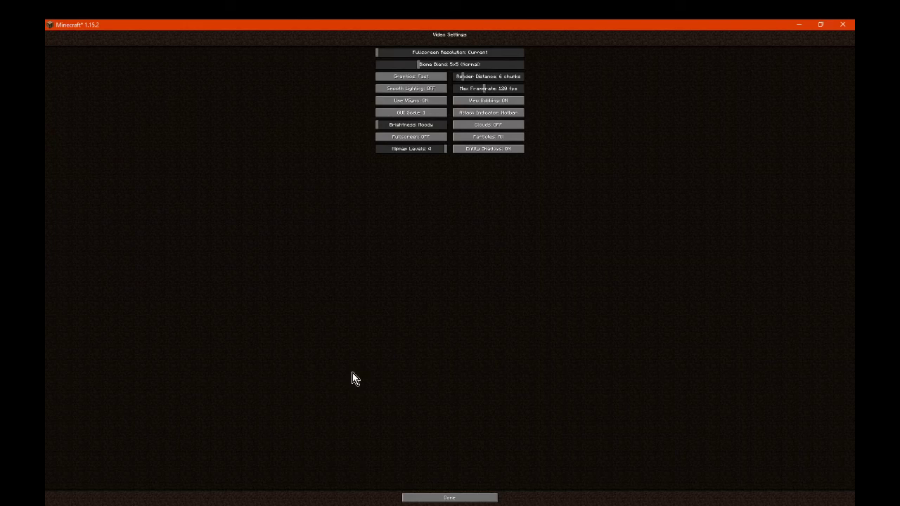
left_click(437, 114)
left_click(398, 196)
left_click_drag(365, 314, 436, 314)
left_click(564, 386)
left_click(581, 349)
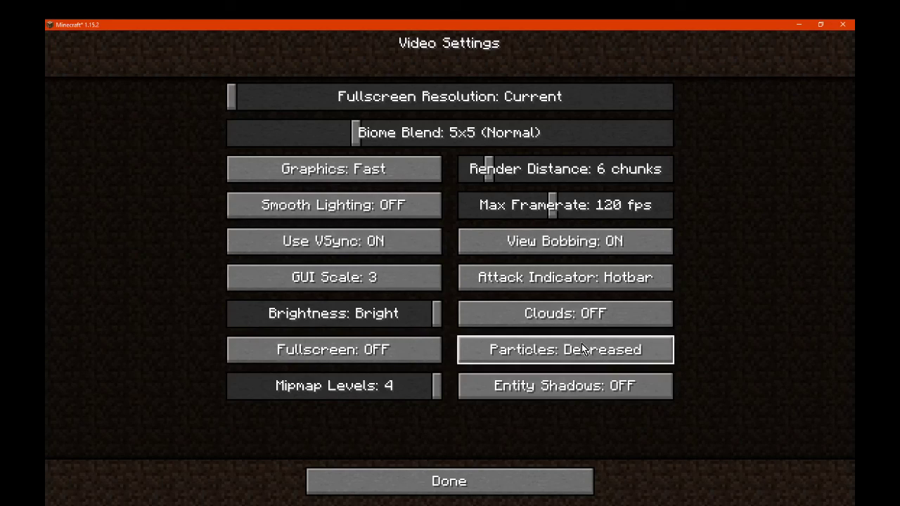
left_click(534, 478)
left_click(510, 373)
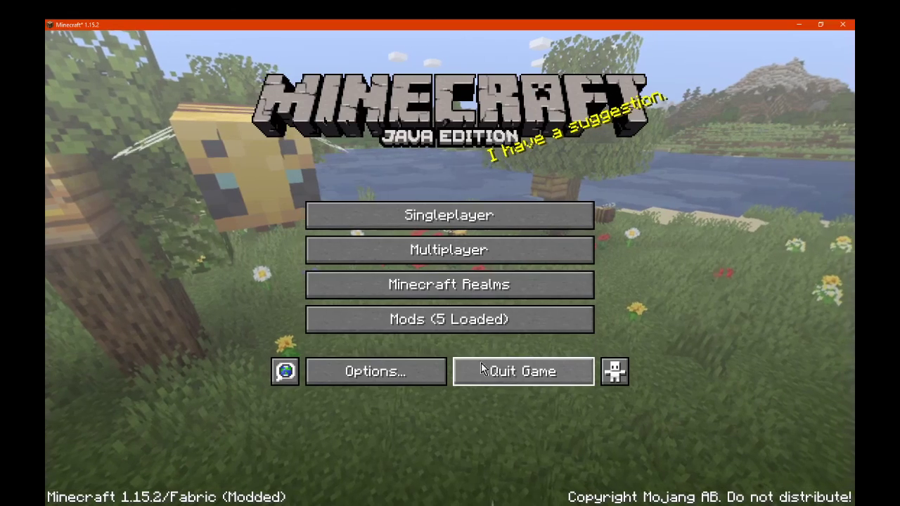
- View the loaded mods list and the details of Mod Menu and VM Computers, then close it
left_click(441, 323)
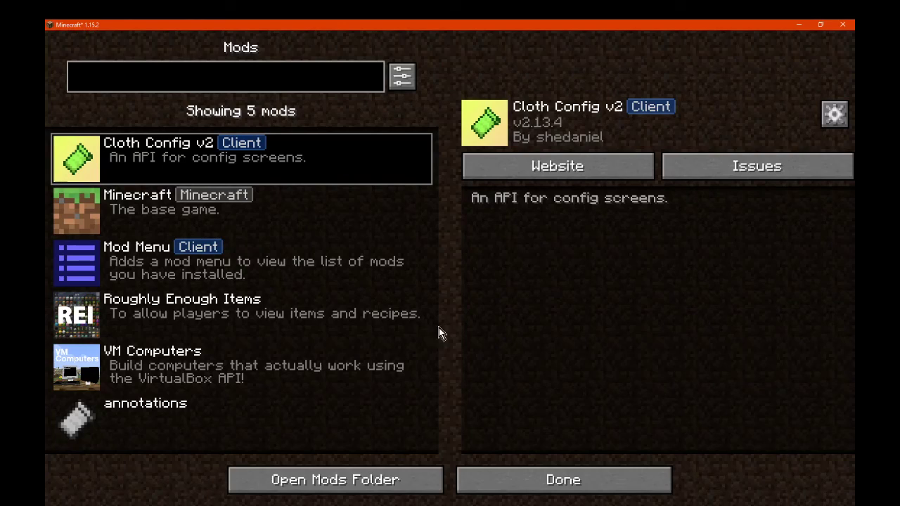
left_click(219, 365)
left_click(193, 256)
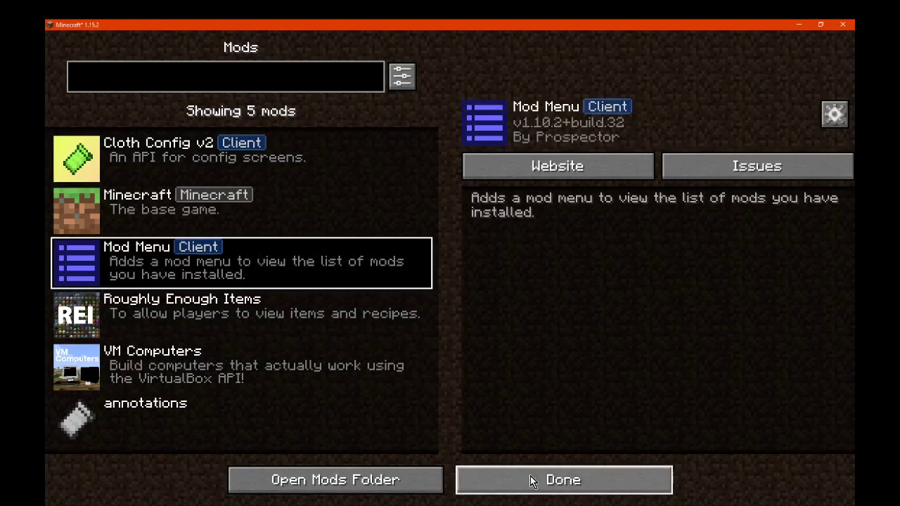
left_click(208, 374)
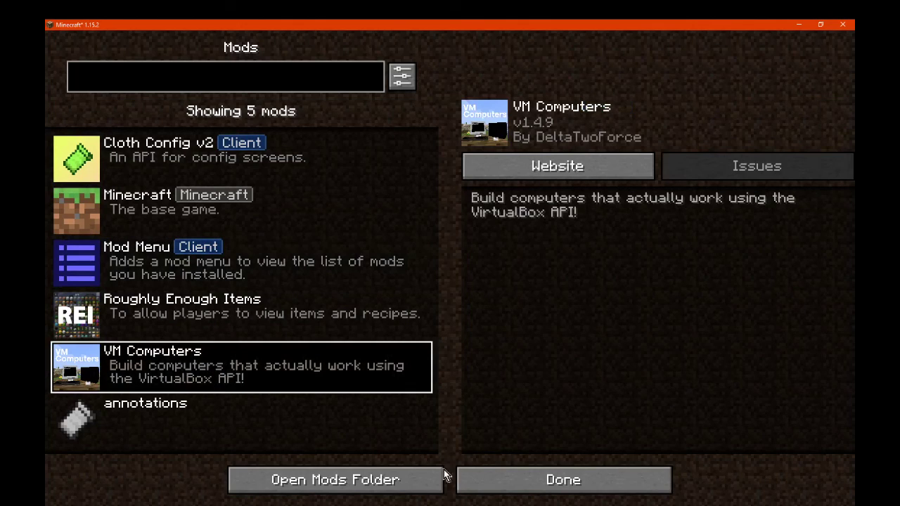
left_click(526, 485)
- Start a new singleplayer world setup with cheats allowed and the bonus chest turned on
left_click(431, 215)
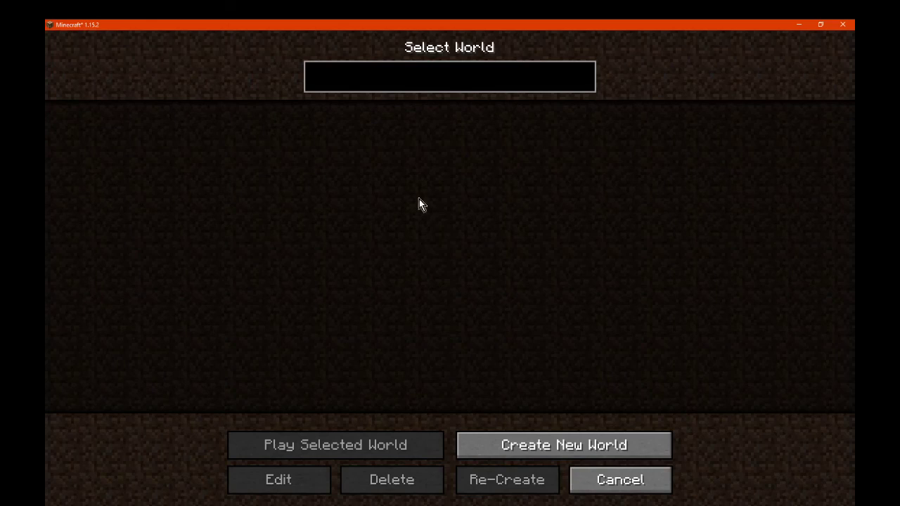
left_click(514, 445)
left_click(413, 317)
left_click(375, 267)
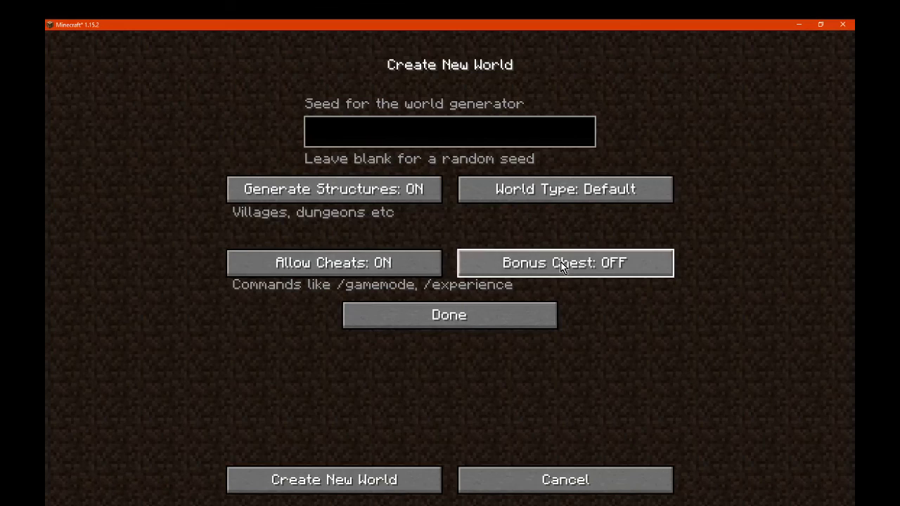
left_click(485, 266)
left_click(425, 317)
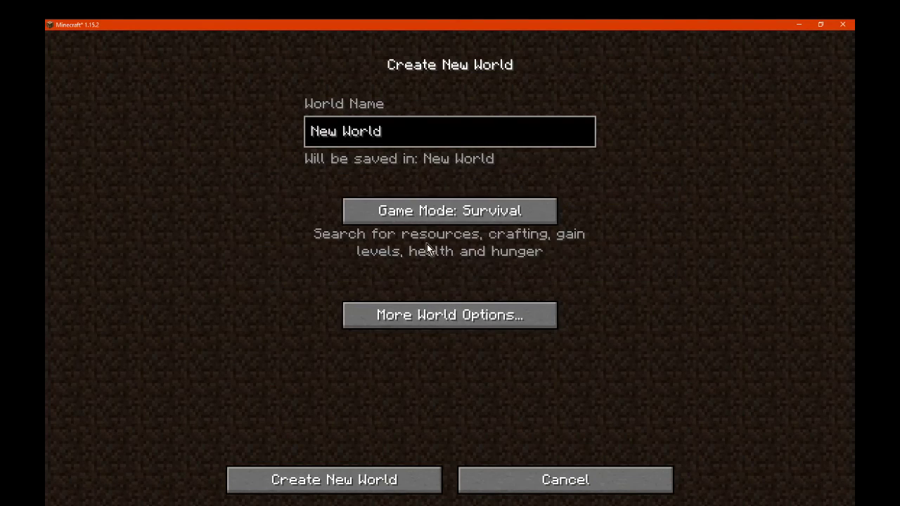